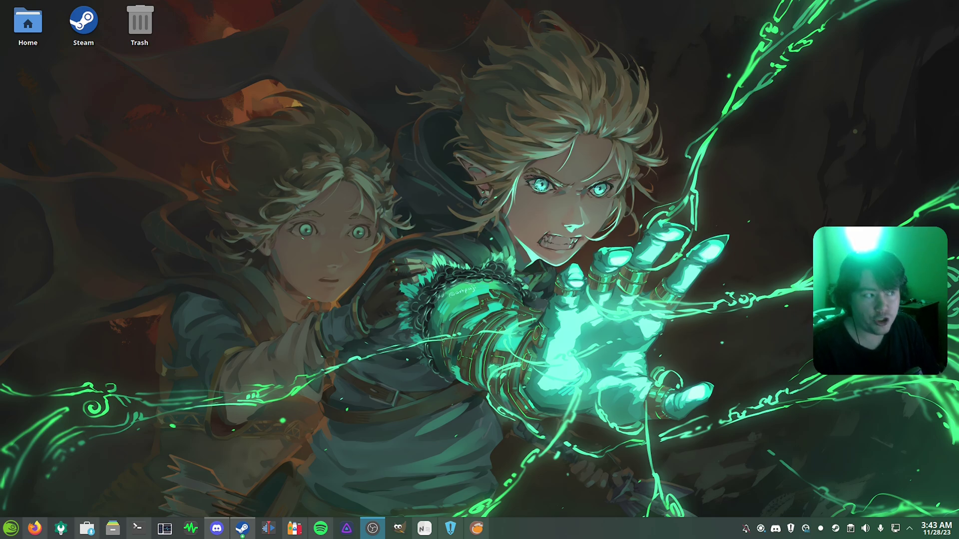
- Switch to Firefox and look at the GOverlay GitHub page, viewing its MangoHud configuration screenshot at full size
key(alt+Tab)
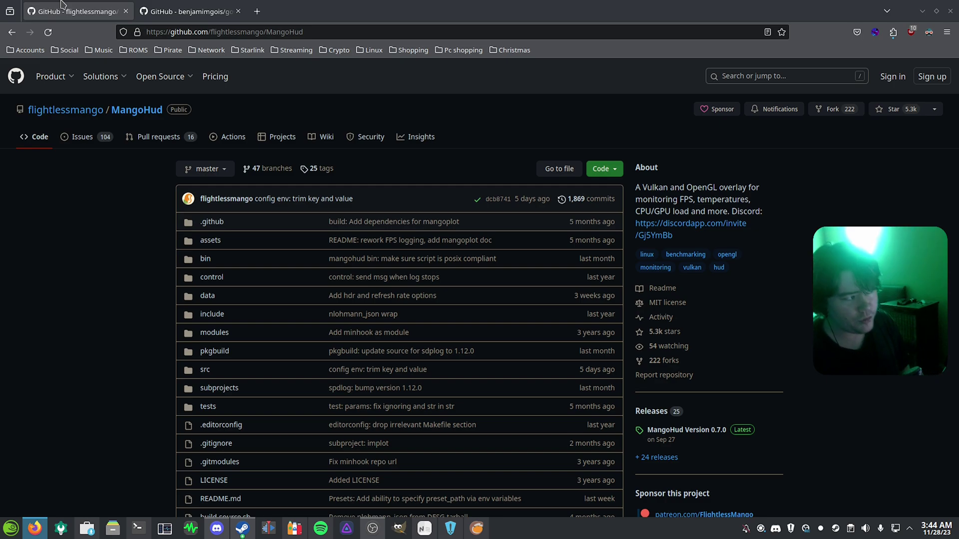
click(156, 5)
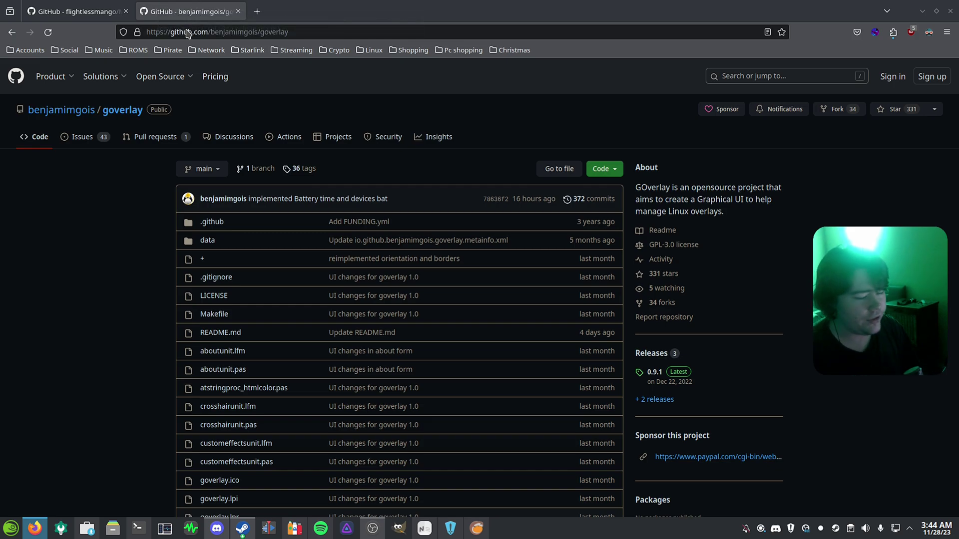
scroll(107, 281, down, 10)
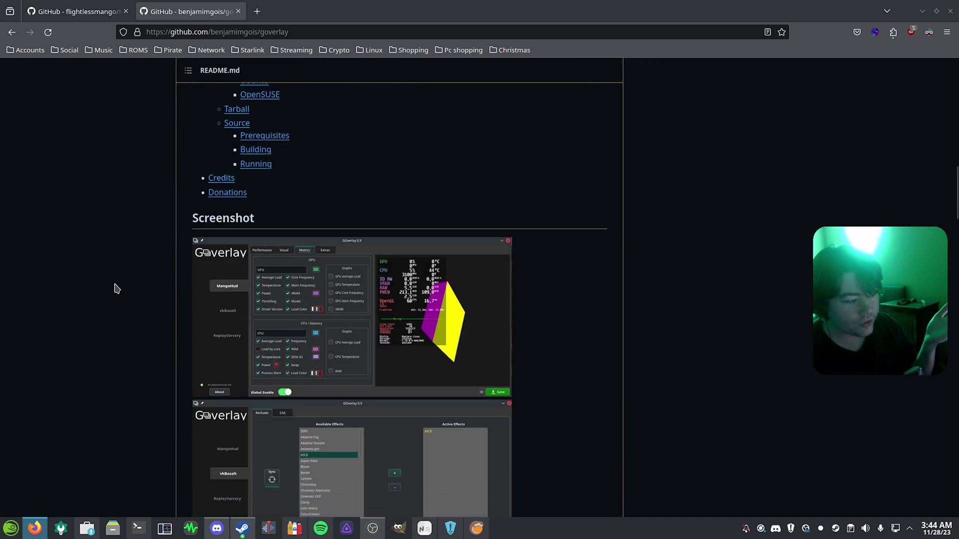
scroll(115, 289, down, 3)
click(329, 173)
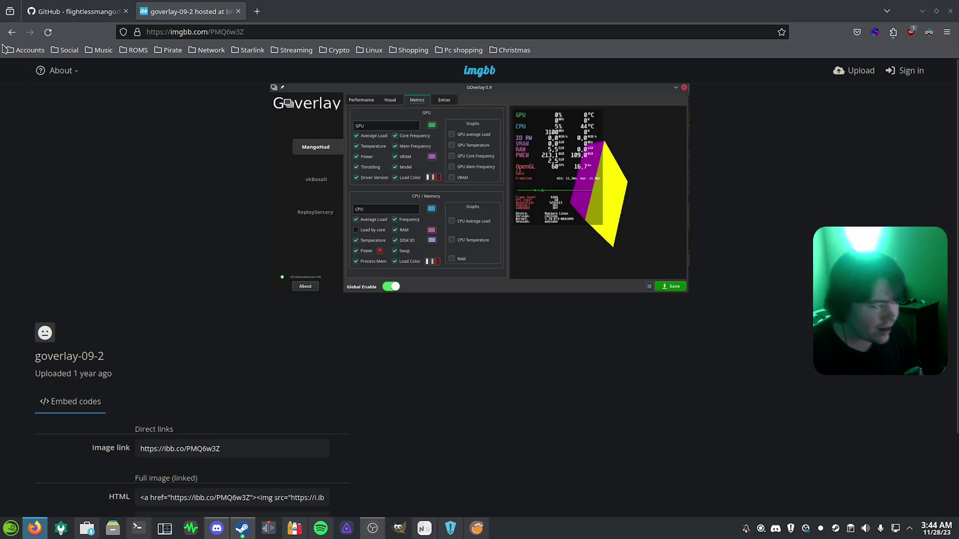
click(12, 32)
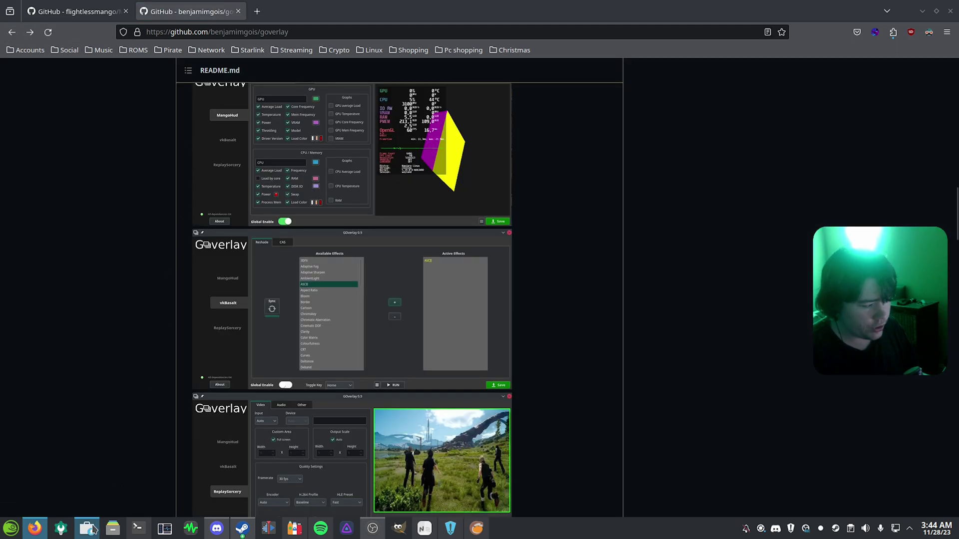
- Switch to Discover, search for goverlay and view the GOverlay application page
click(87, 528)
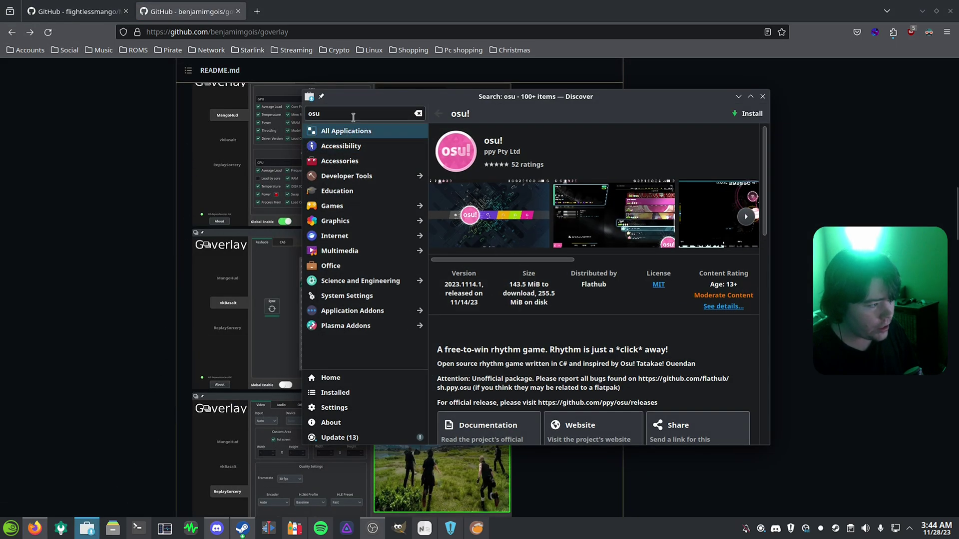
key(ctrl+a)
text(goverla)
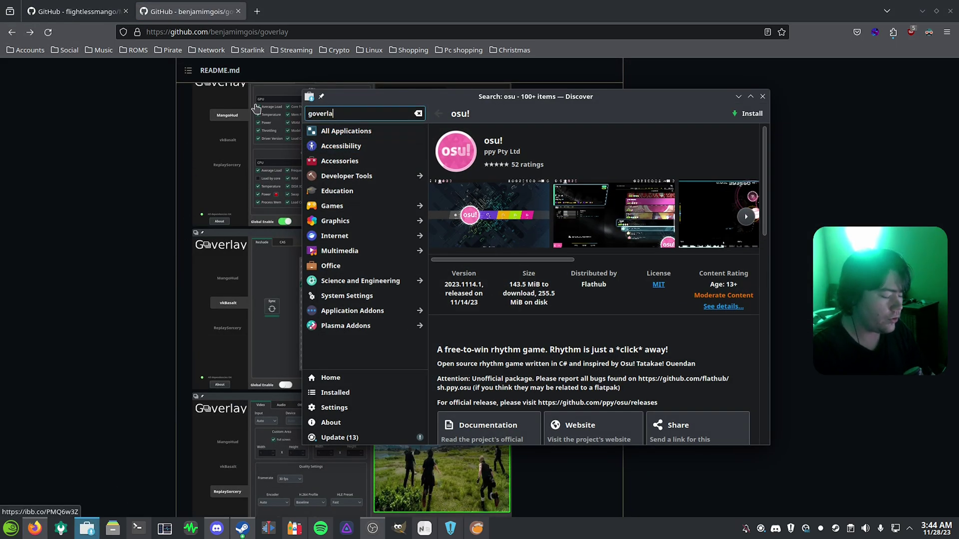
text(y)
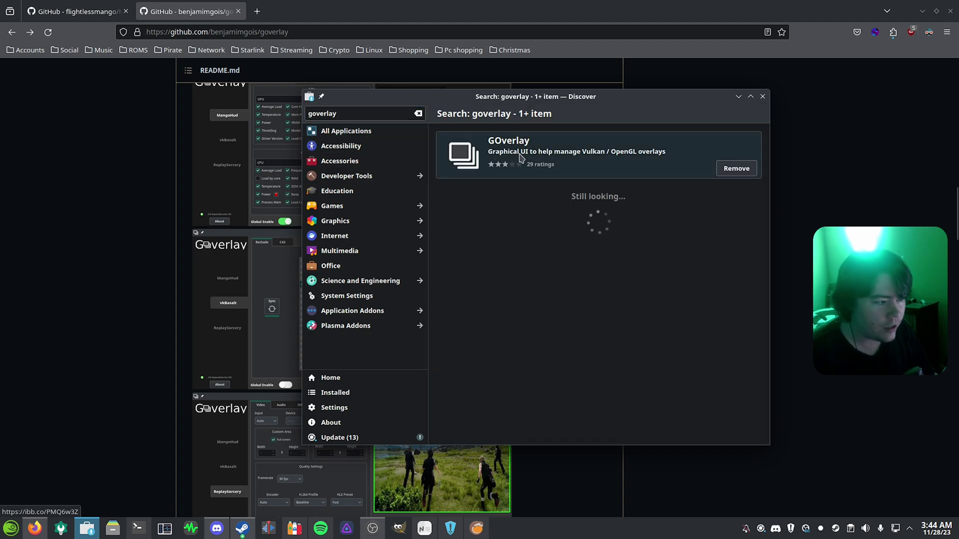
click(562, 147)
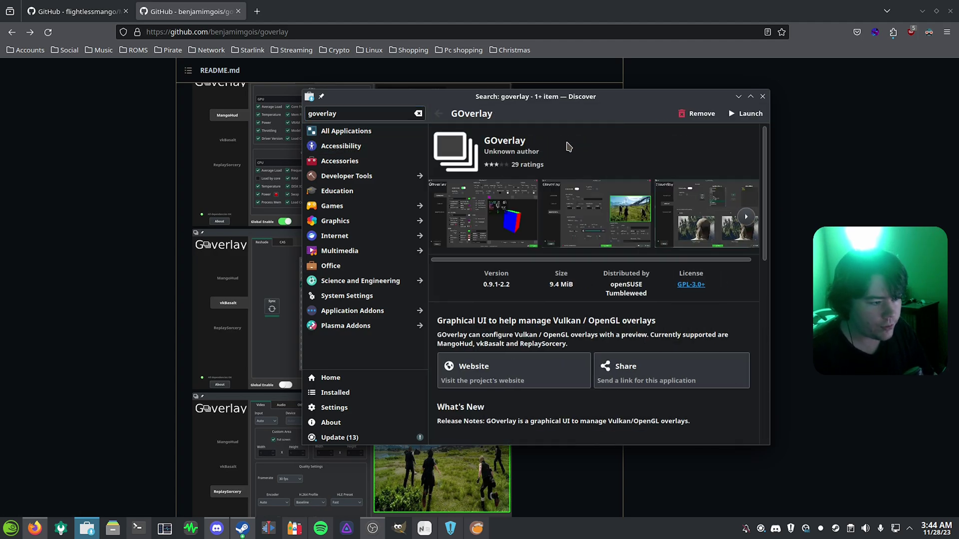
click(755, 119)
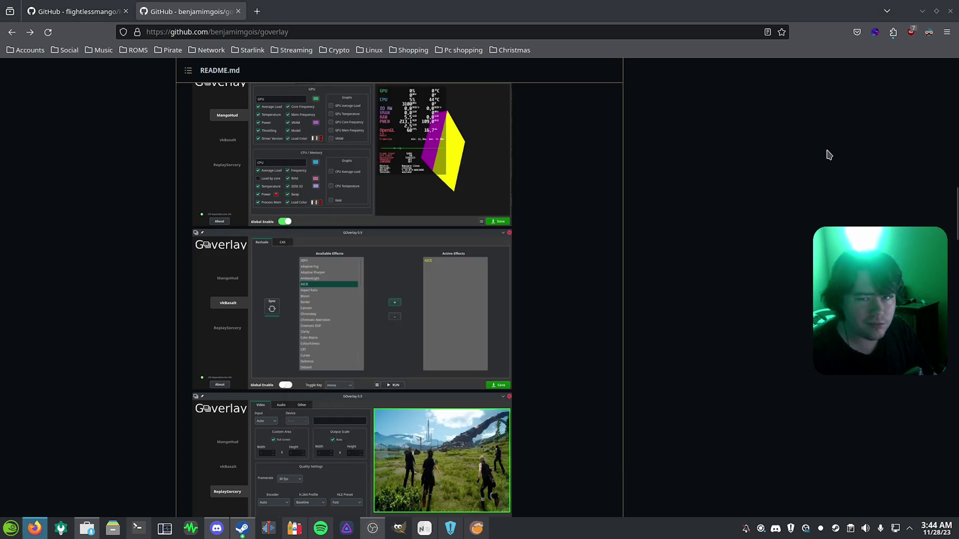
- Read through the GOverlay README's prerequisites, per-distribution install commands, tarball, source build and theme compatibility sections
scroll(610, 244, down, 8)
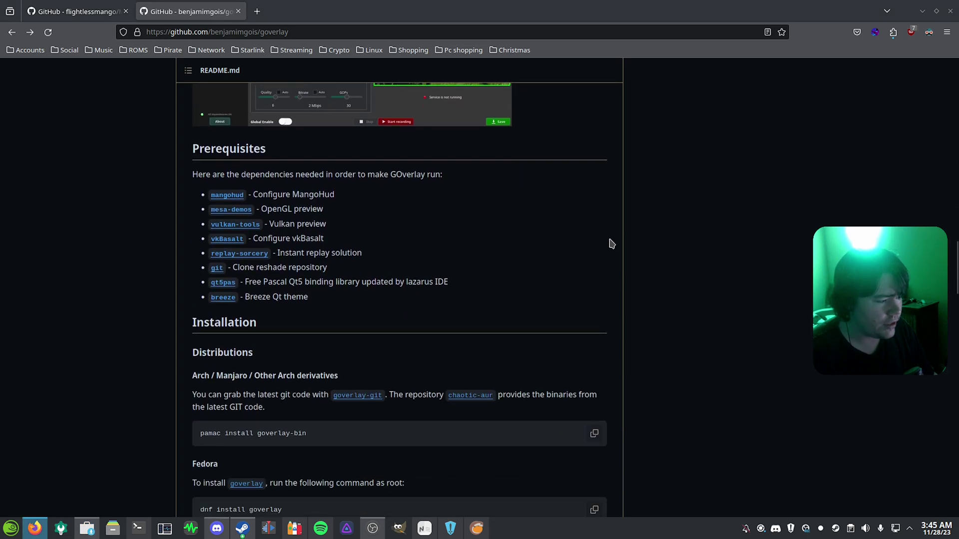
scroll(609, 244, down, 3)
scroll(578, 263, down, 4)
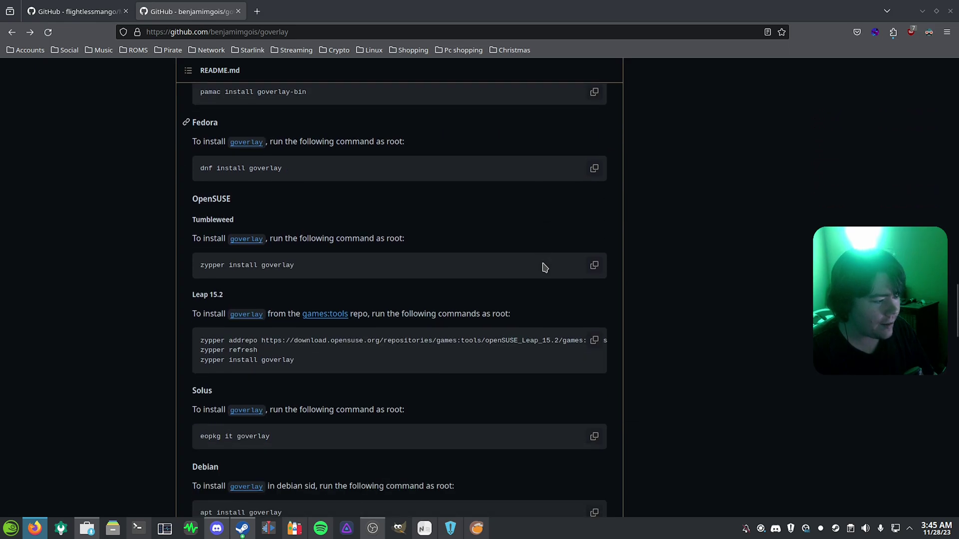
scroll(544, 268, down, 5)
scroll(544, 258, down, 3)
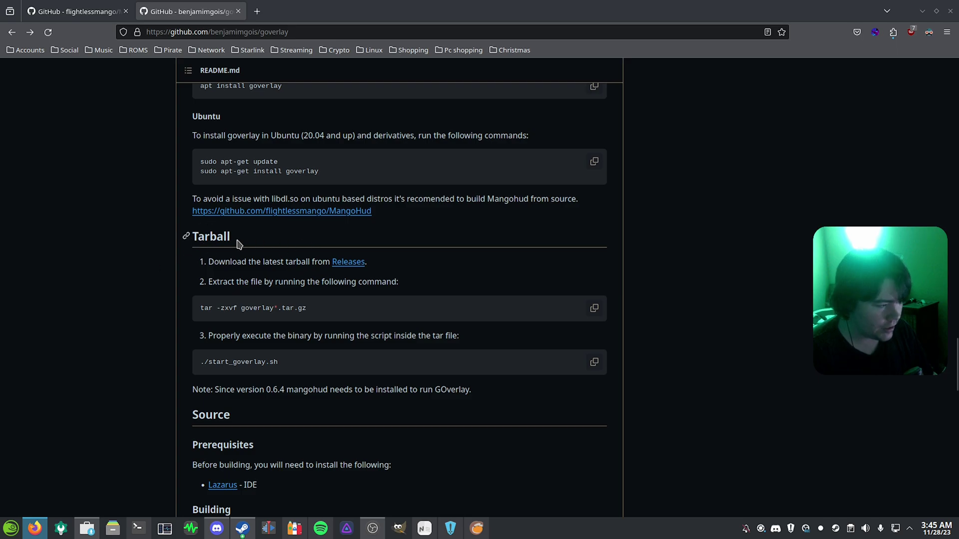
scroll(464, 256, down, 3)
scroll(311, 235, down, 2)
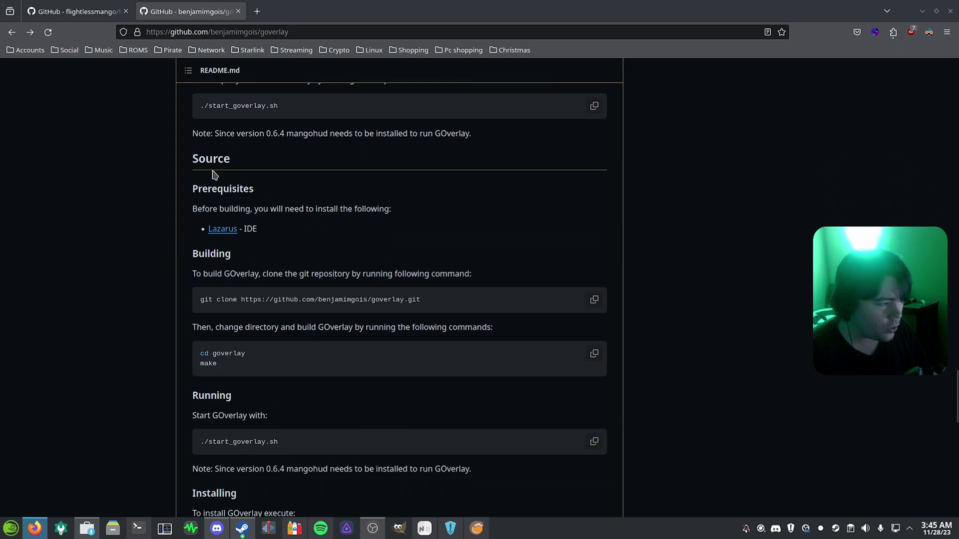
scroll(302, 320, down, 2)
scroll(334, 280, down, 3)
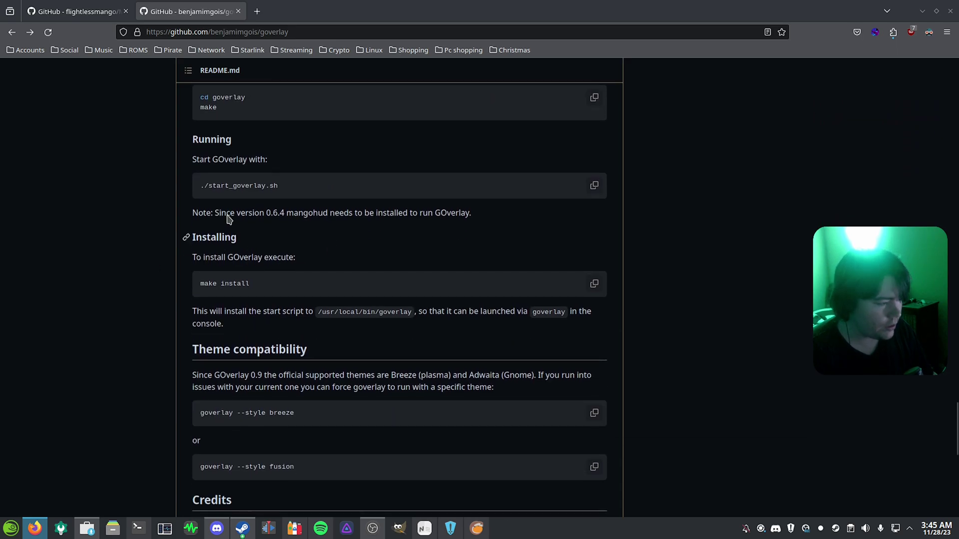
scroll(531, 285, down, 5)
- Launch GOverlay from the installed applications and minimize the Discover window
click(4, 529)
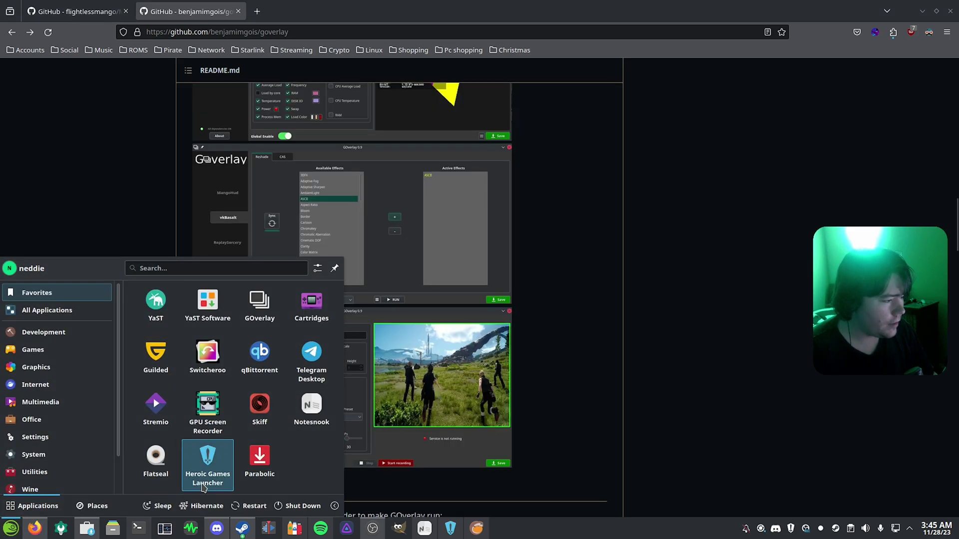
click(259, 308)
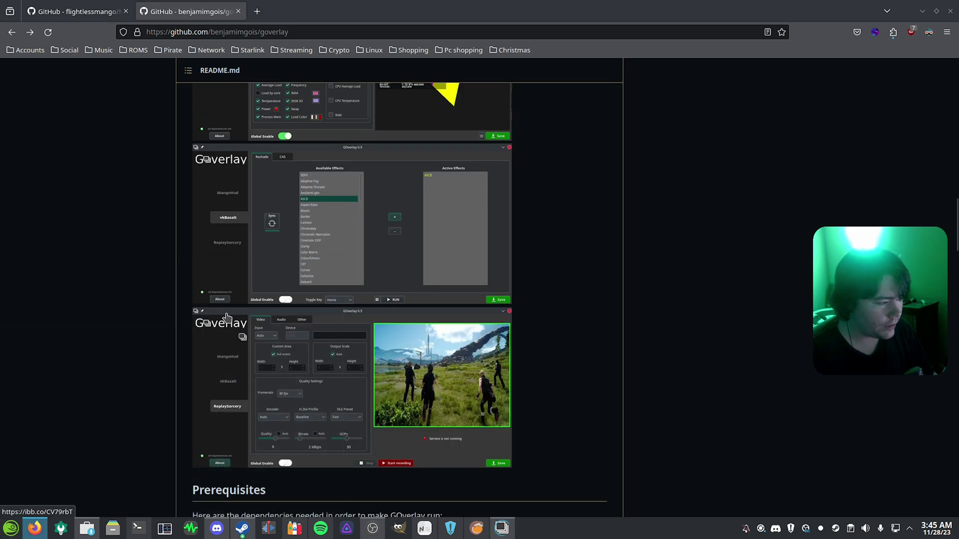
click(86, 533)
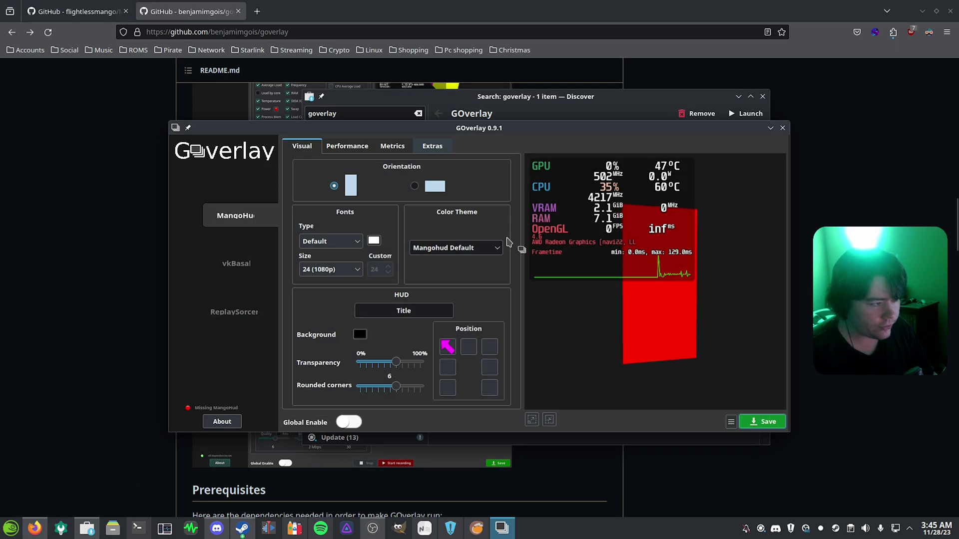
click(670, 115)
click(738, 96)
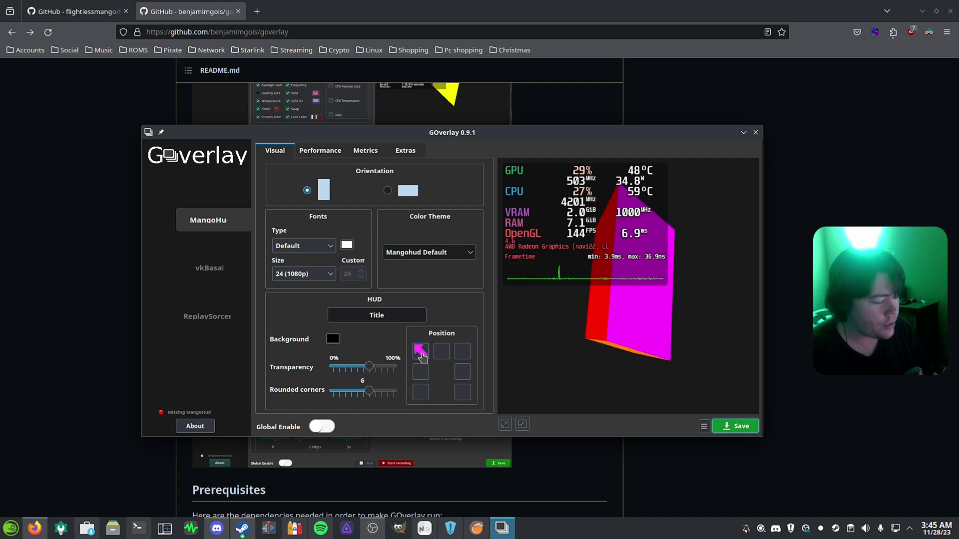
- Review GOverlay's MangoHud settings for visuals, performance, metrics and extras
click(305, 241)
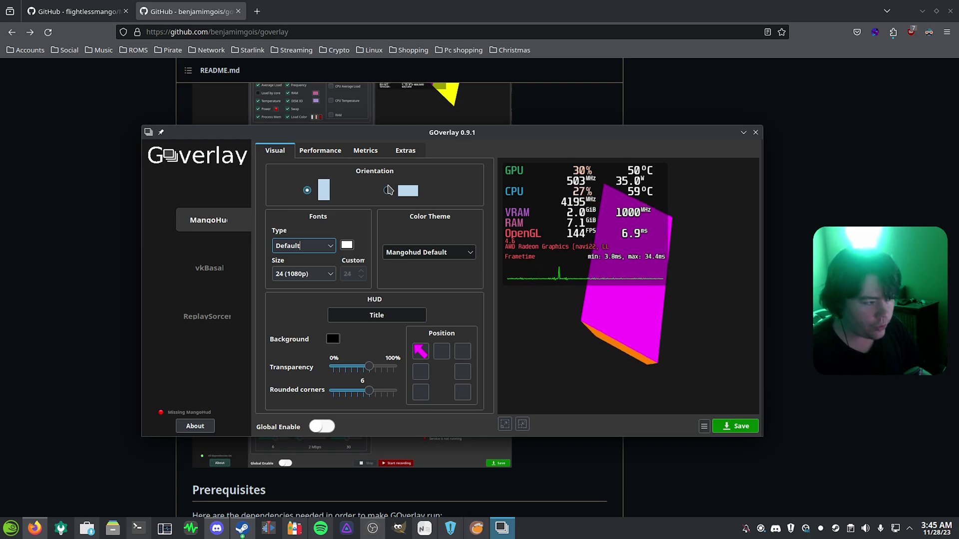
click(319, 151)
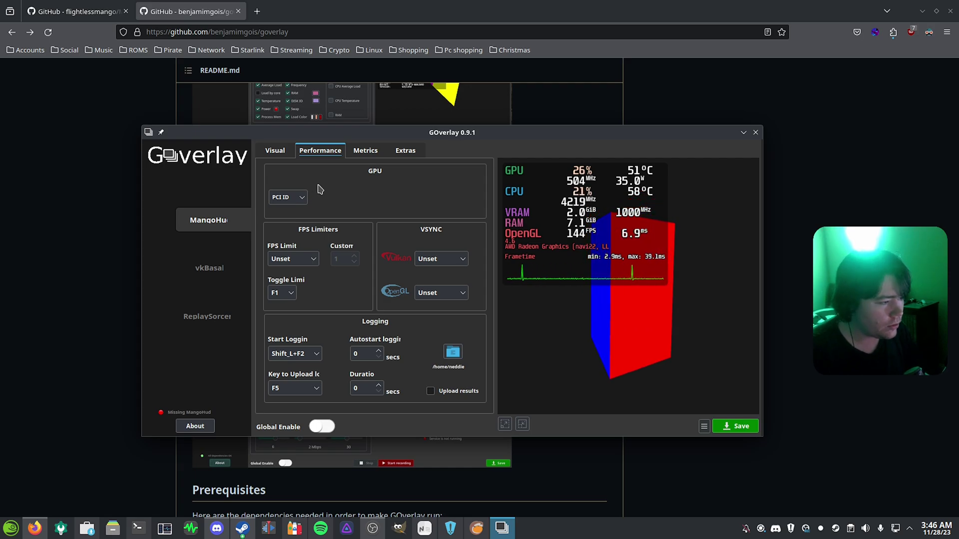
click(374, 152)
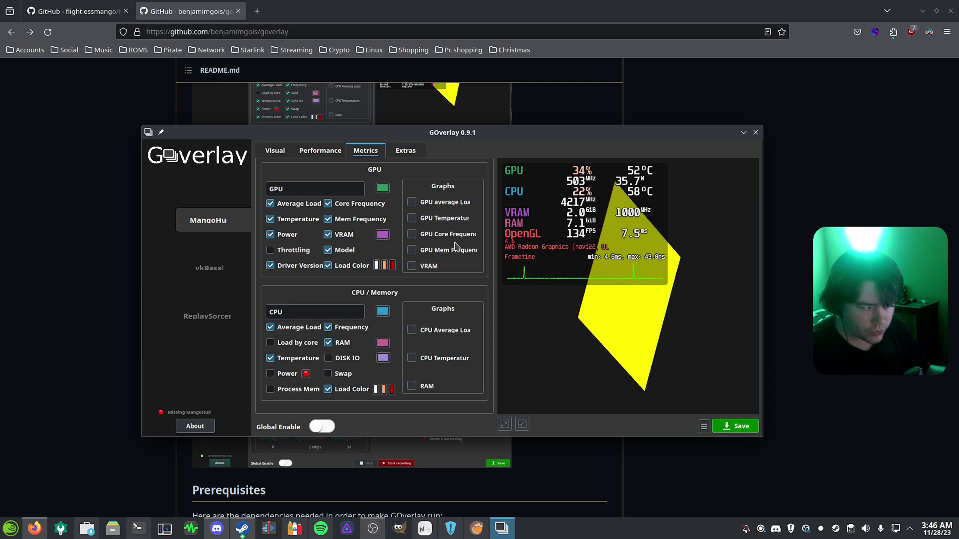
click(413, 152)
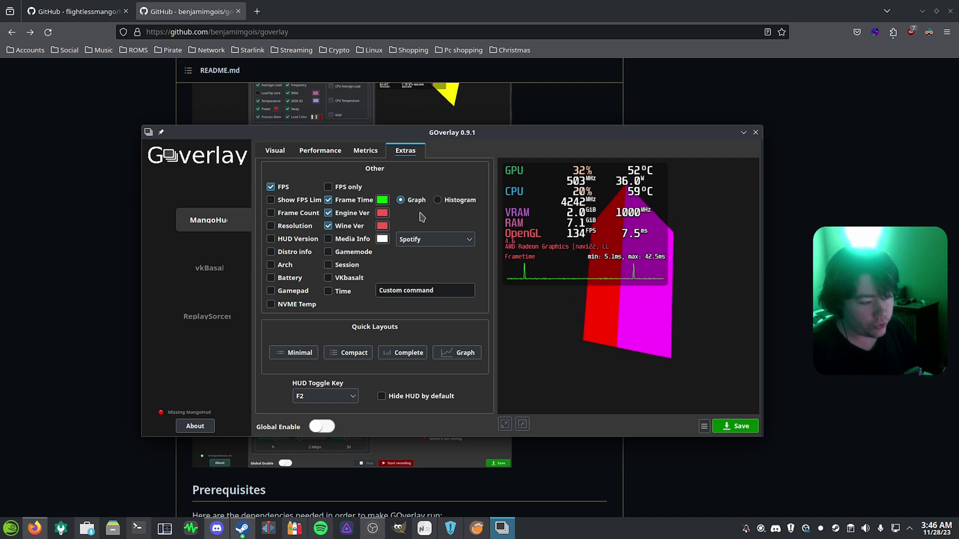
- Apply the Compact quick layout, then enable Engine Ver and Wine Ver in the MangoHud extras
click(357, 357)
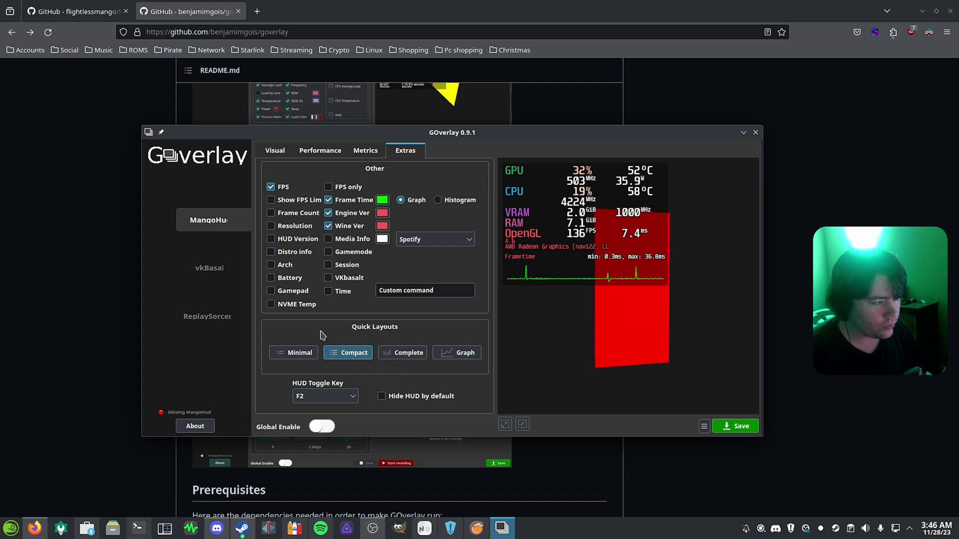
click(347, 347)
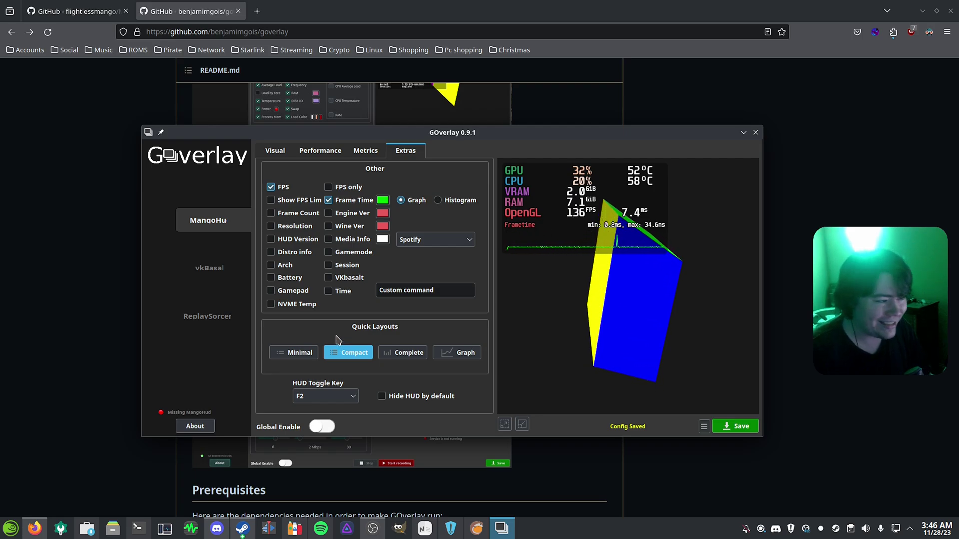
click(328, 213)
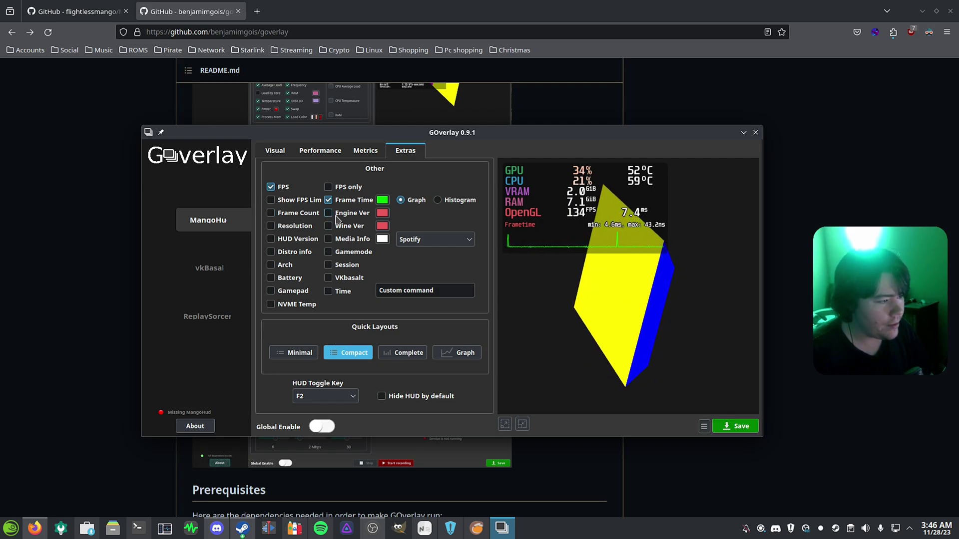
click(354, 228)
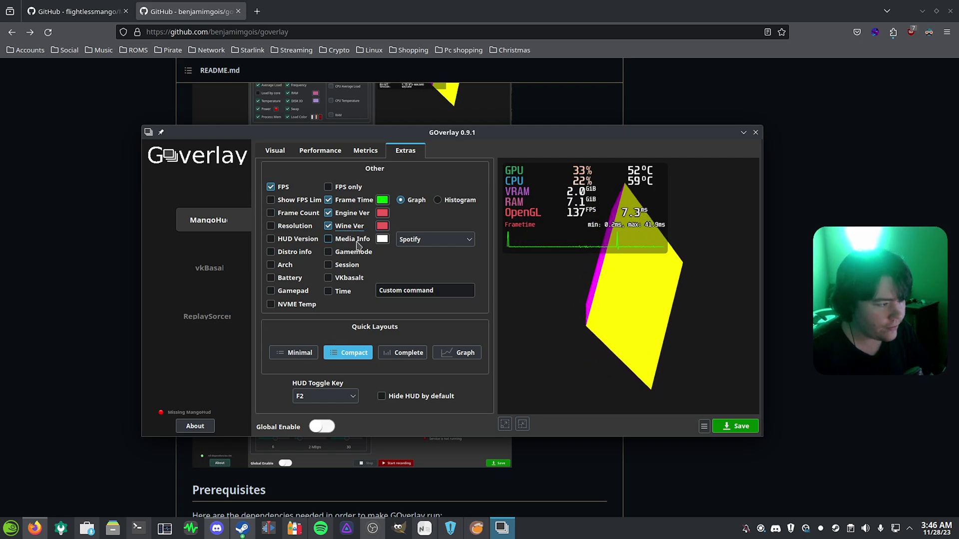
- Enable the GPU's Core Frequency, Mem Frequency, Power, Model and Driver Version metrics plus CPU Frequency, and save the configuration
click(362, 151)
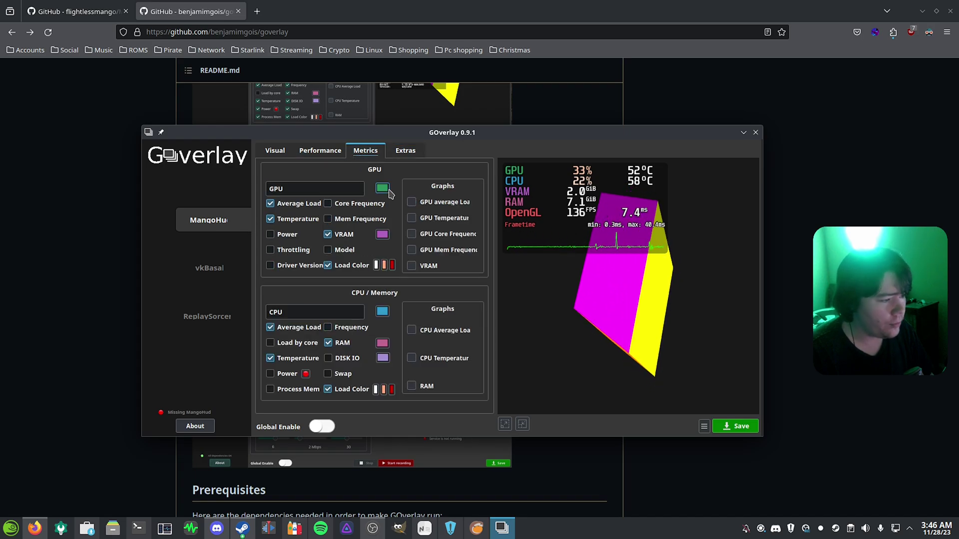
click(328, 204)
click(287, 235)
click(271, 265)
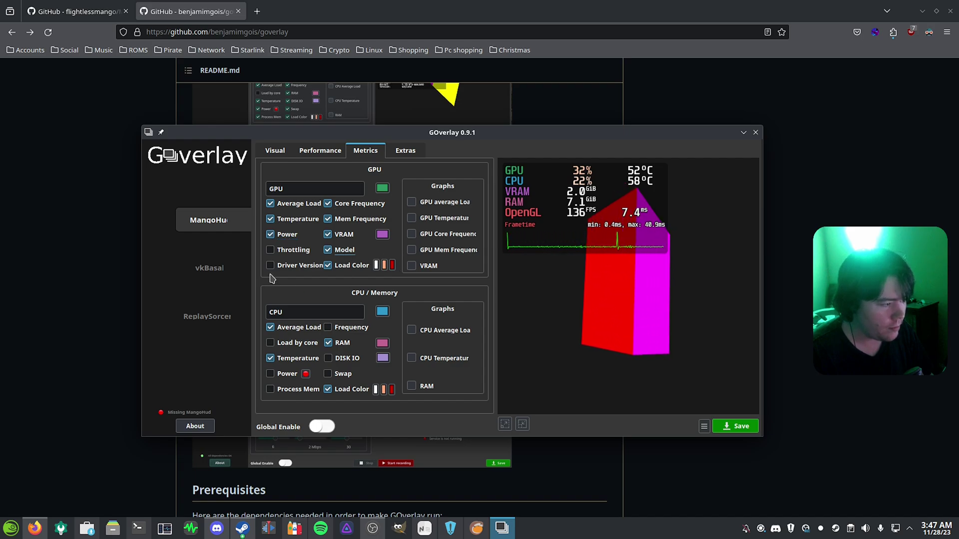
click(328, 249)
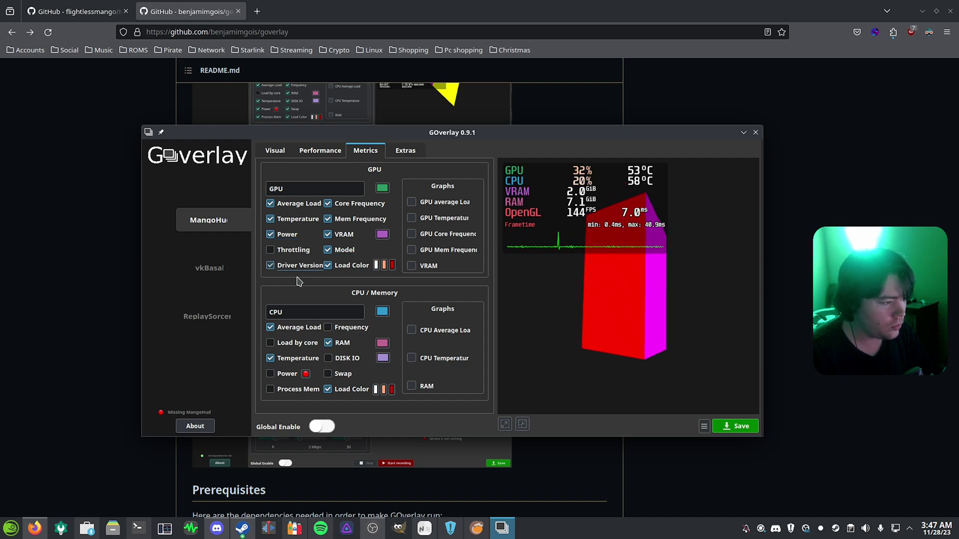
click(351, 329)
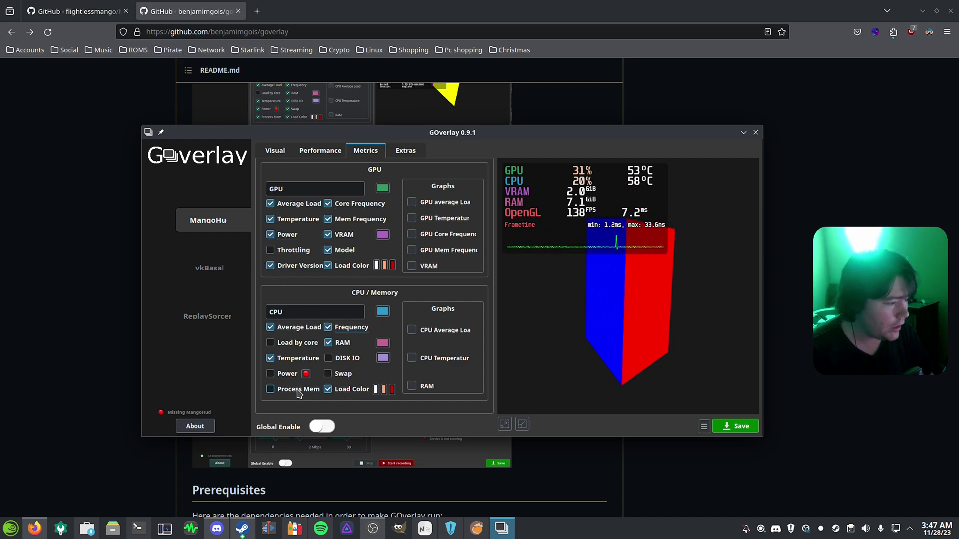
click(732, 424)
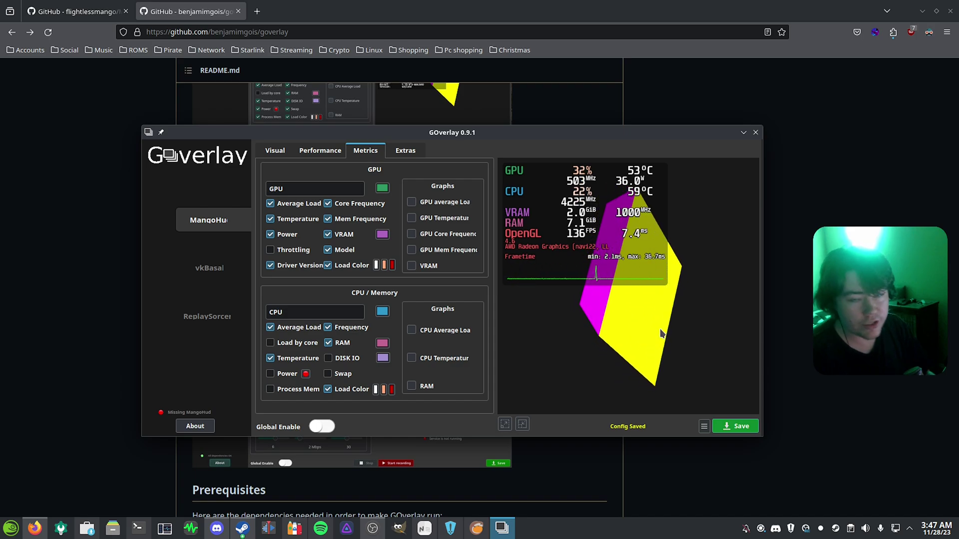
- Close GOverlay, run "flatpak install mangohud" in Konsole choosing option 4 (VulkanLayer.MangoHud 23.08), and minimize the terminal
click(755, 132)
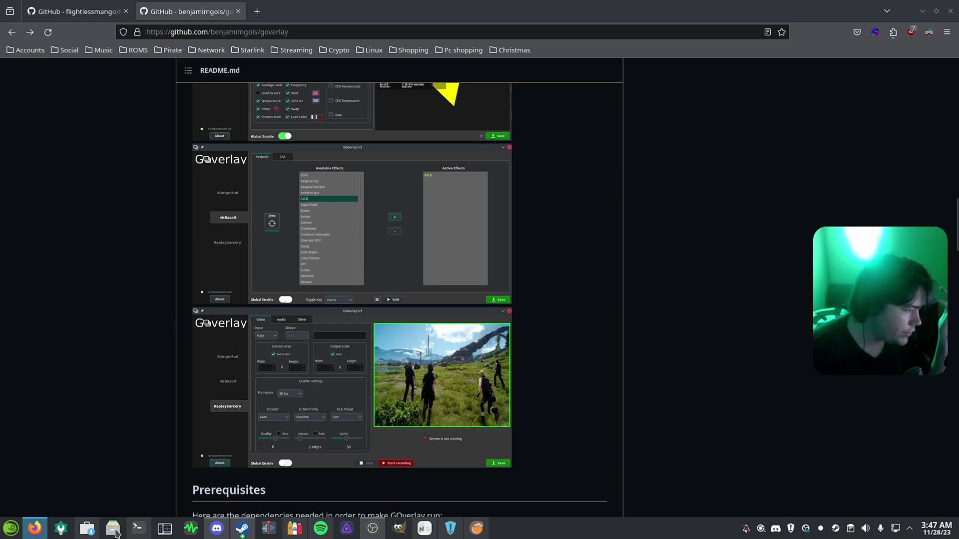
click(138, 528)
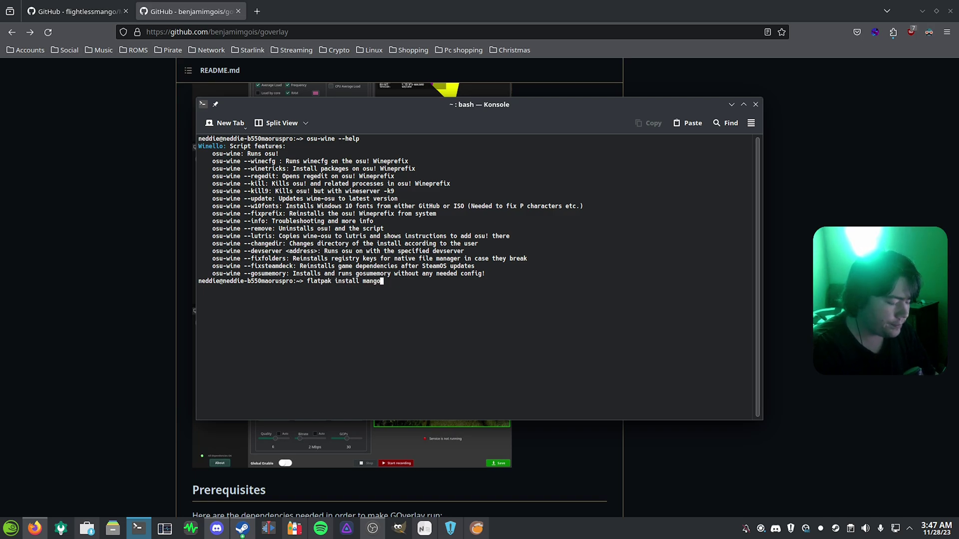
text(ud)
key(Return)
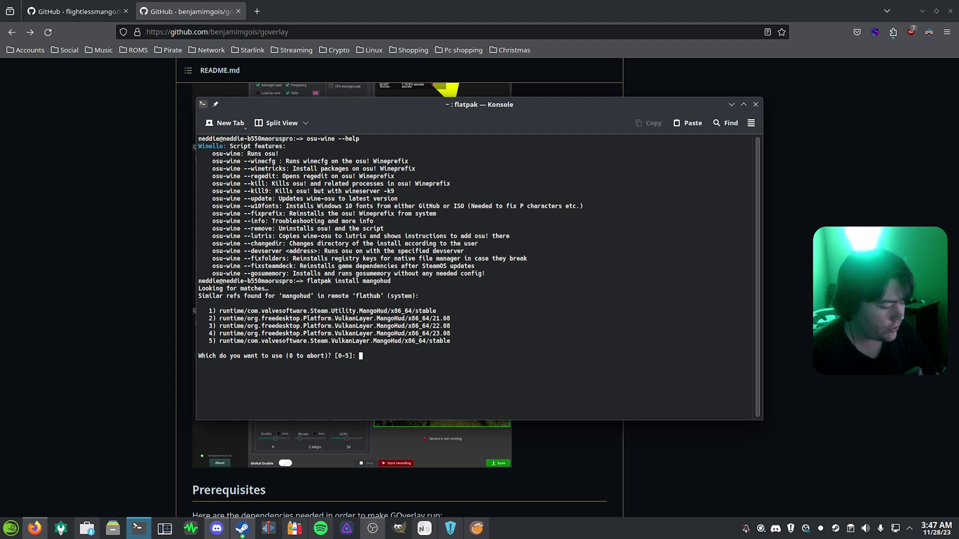
key(Return)
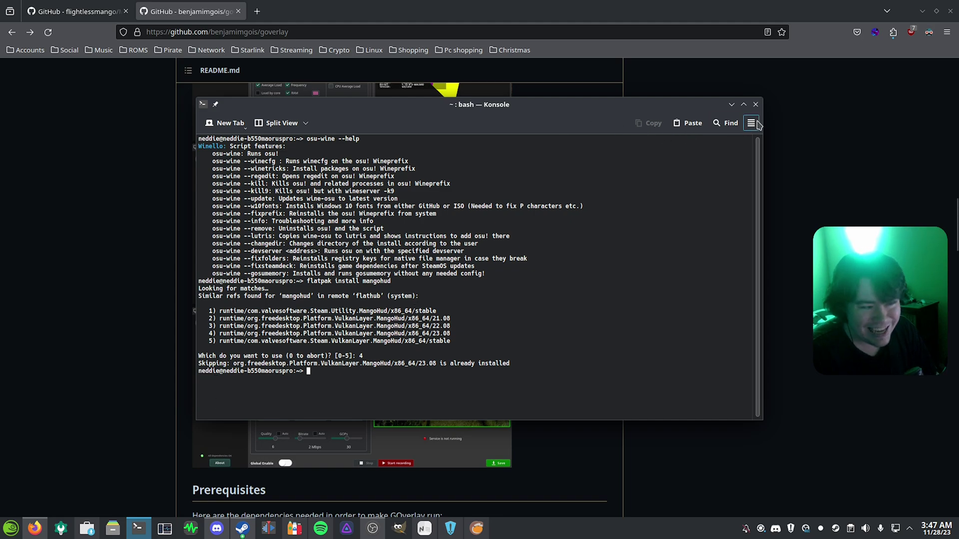
click(732, 105)
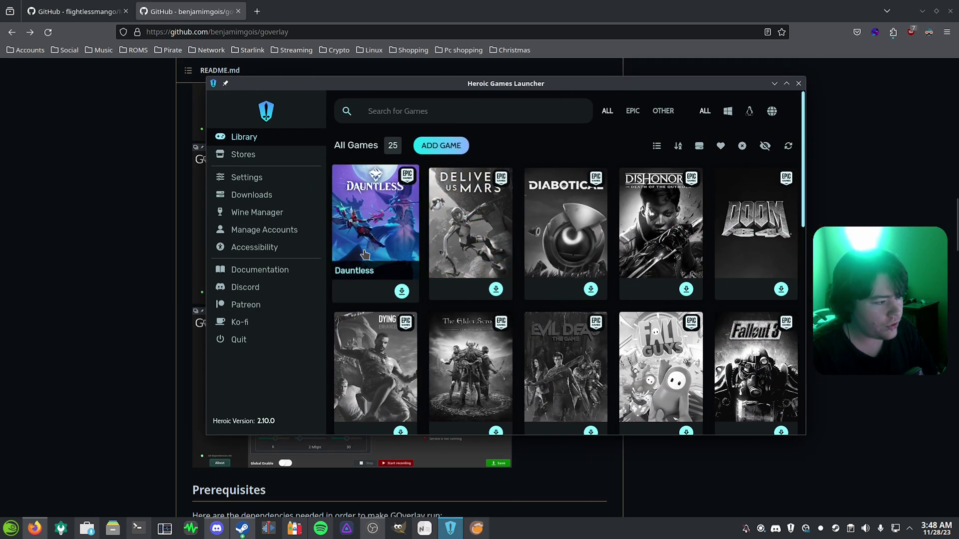
- Check the Dauntless game page and the general settings in Heroic Games Launcher for a MangoHud option, then close the launcher
click(365, 255)
click(544, 107)
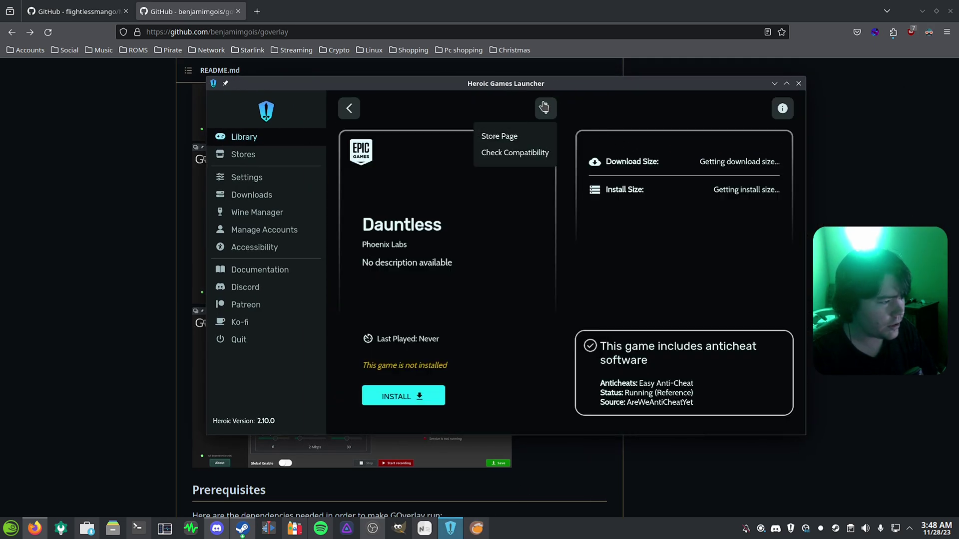
click(349, 109)
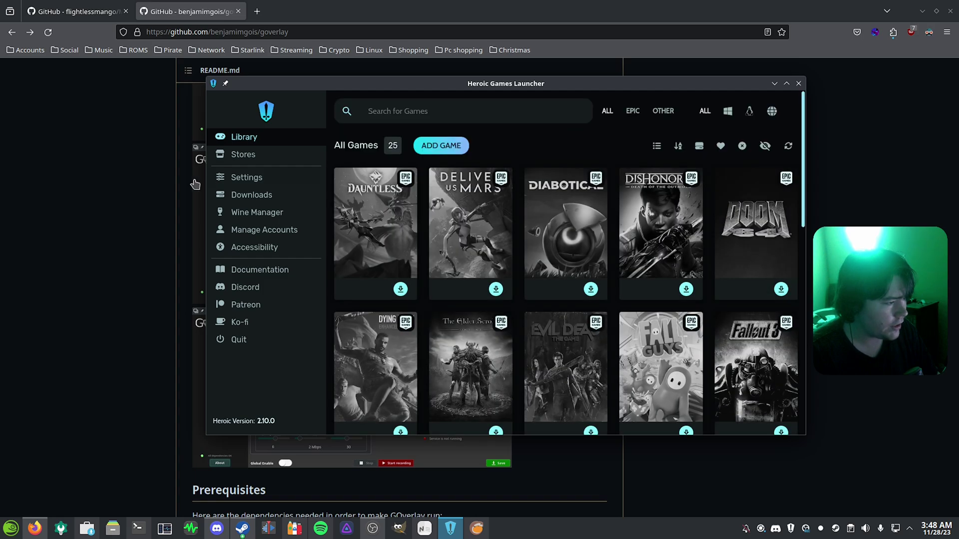
click(247, 177)
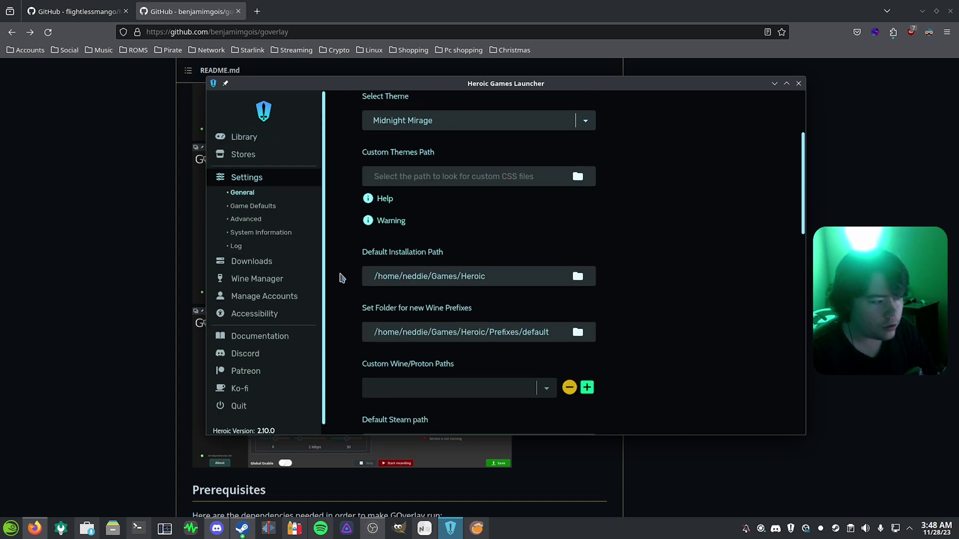
click(254, 142)
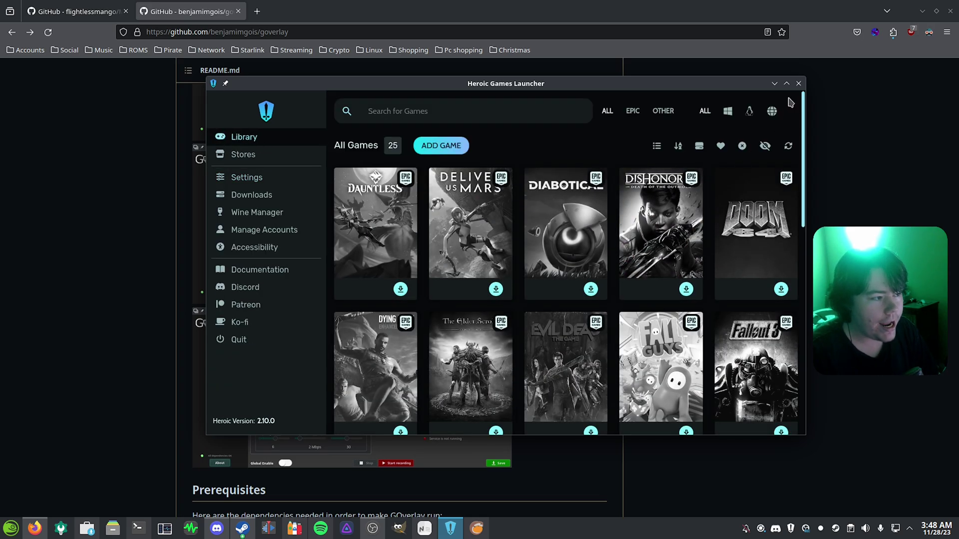
click(799, 84)
- Switch to Lutris, enable FPS counter (MangoHud) in the global options, save the preferences and close Lutris
click(450, 528)
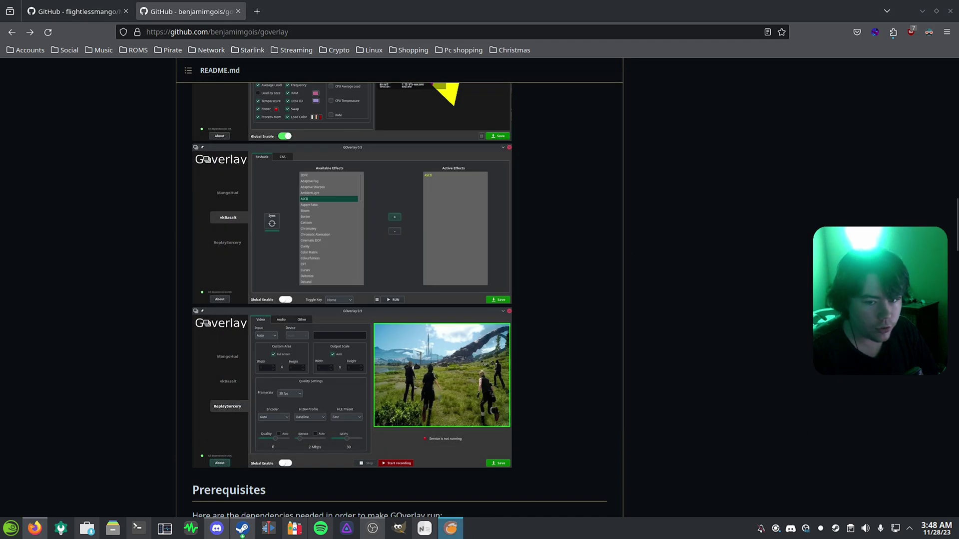
click(682, 131)
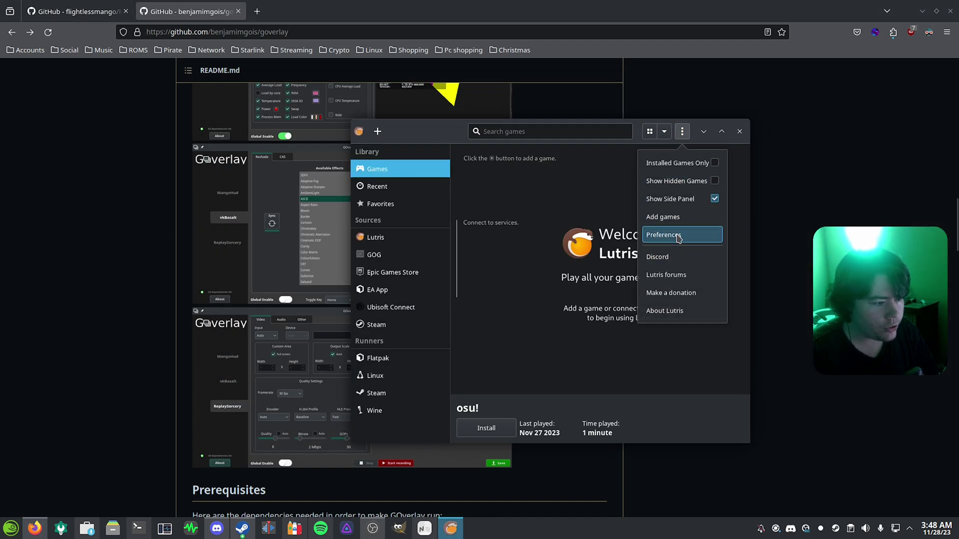
click(665, 233)
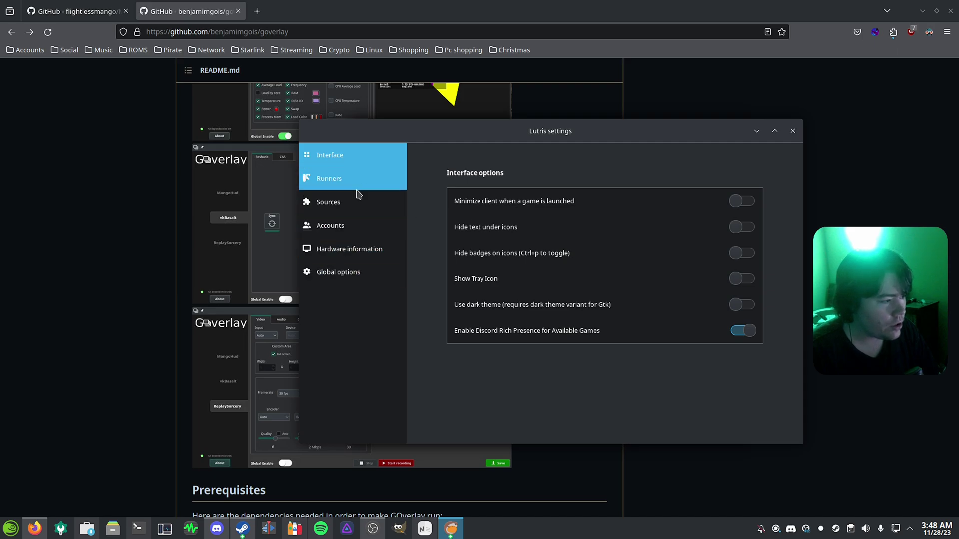
click(352, 275)
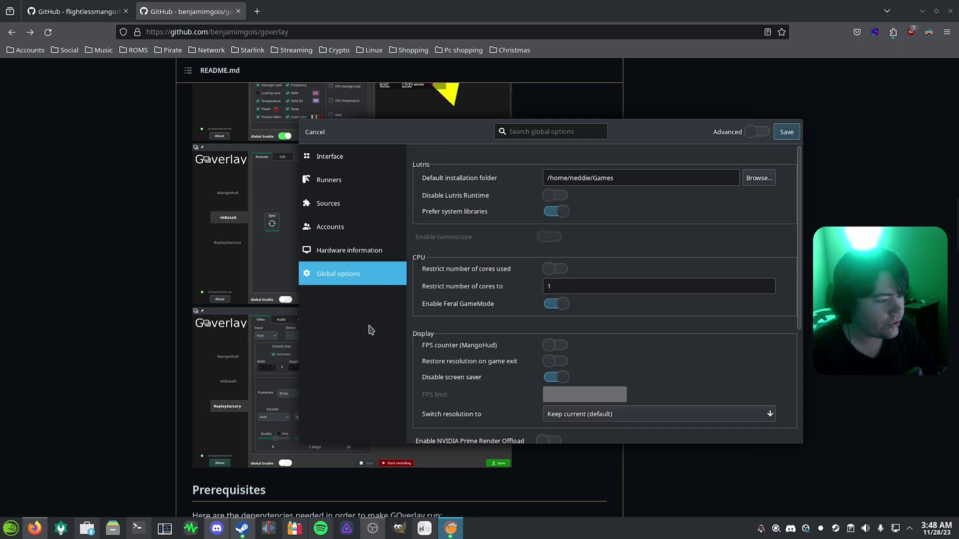
scroll(503, 347, down, 2)
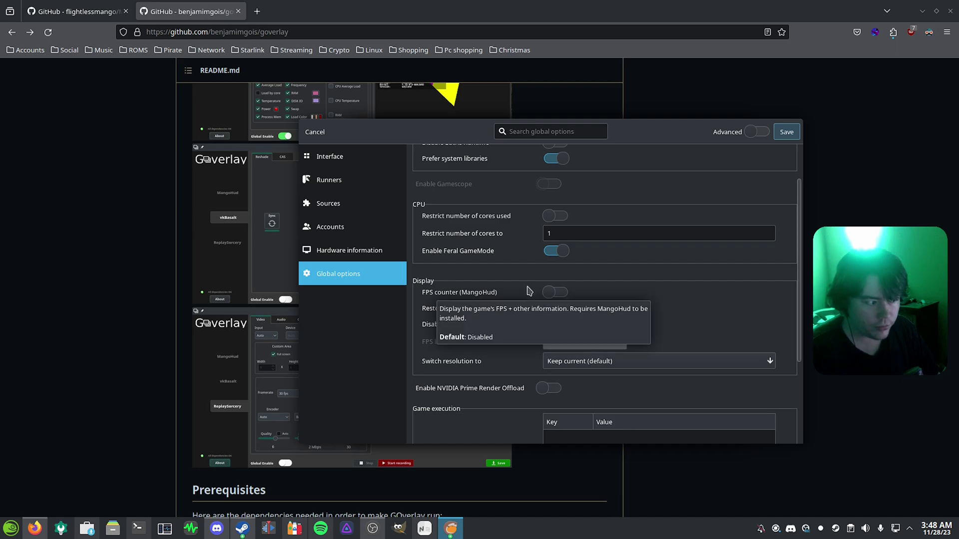
click(555, 293)
click(787, 132)
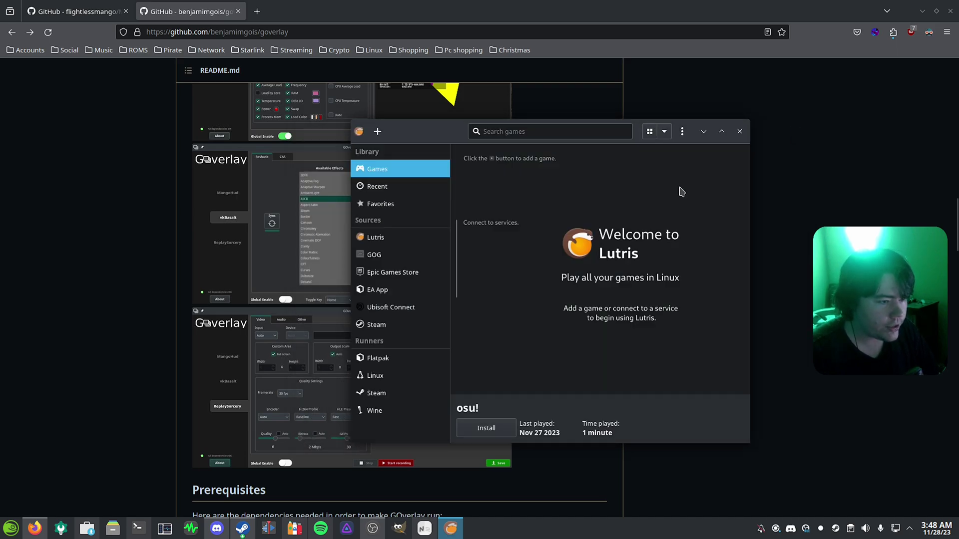
click(739, 132)
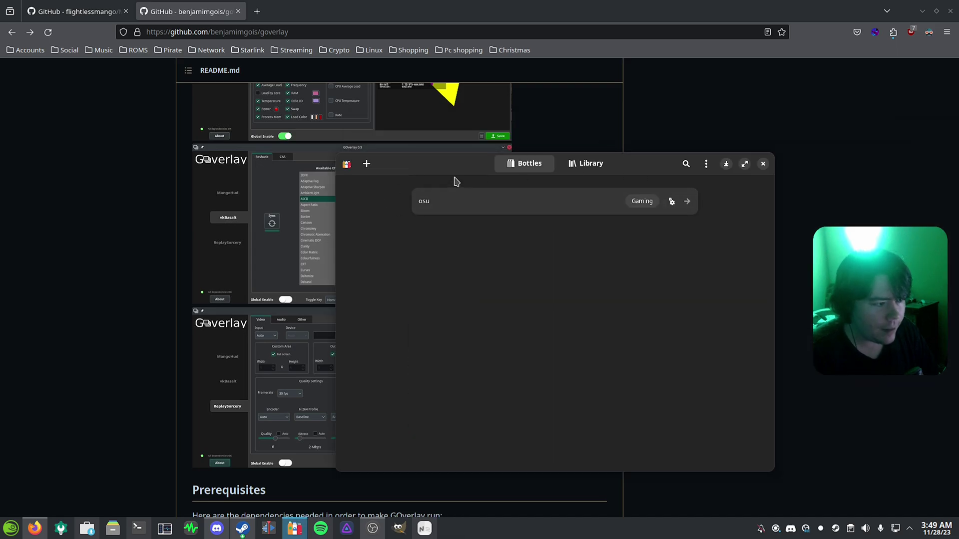
- Examine the Monitor Performance option in the osu bottle's settings in Bottles and return to the bottle list
click(466, 201)
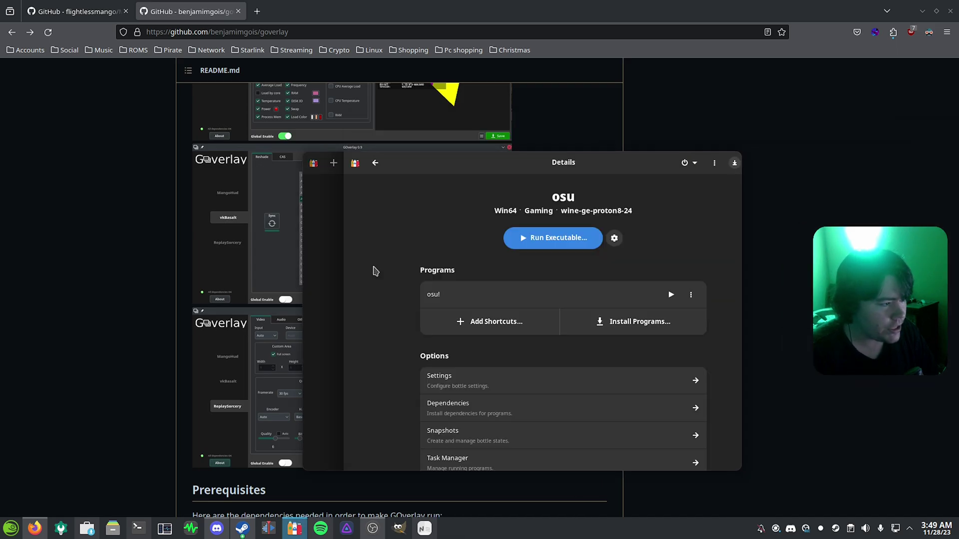
click(443, 375)
scroll(376, 363, down, 5)
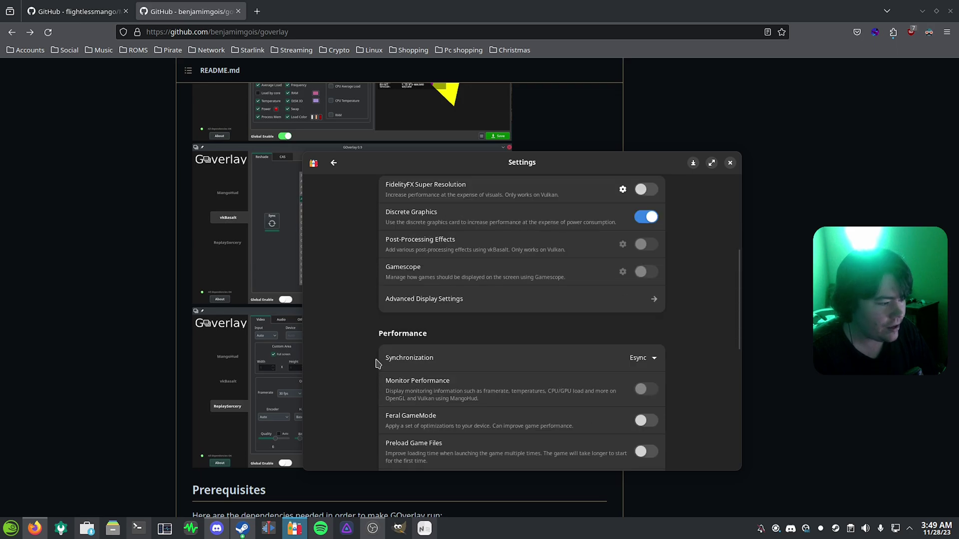
scroll(375, 362, down, 5)
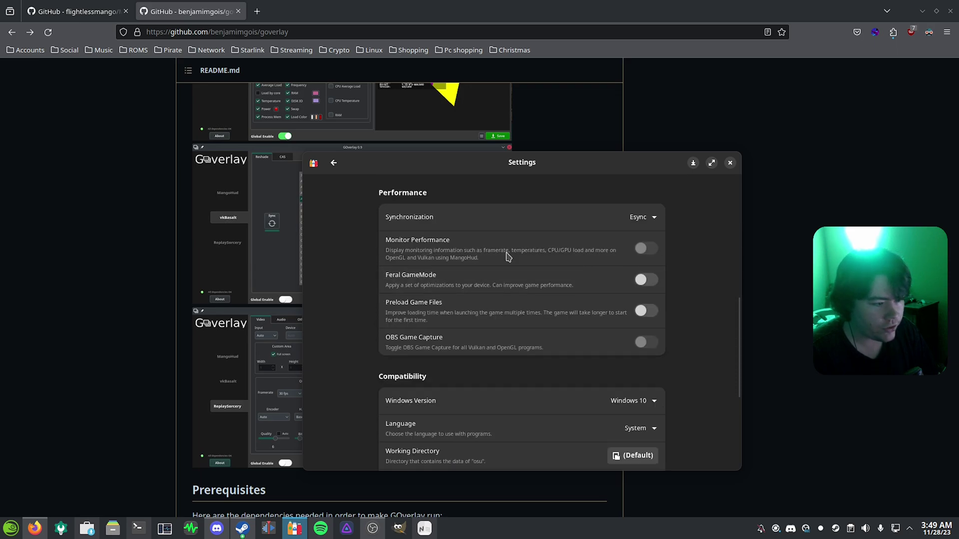
click(334, 164)
click(334, 163)
- Switch to Konsole and run "flatpak install mangohud" with option 3 (VulkanLayer.MangoHud 22.08), accept the installation and minimize the terminal
click(147, 532)
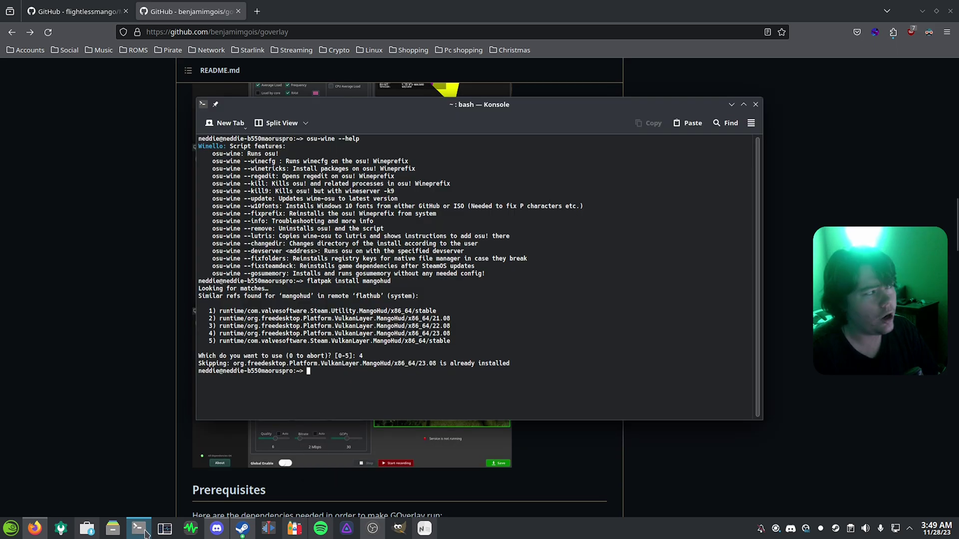
text(flatpak install mangohud)
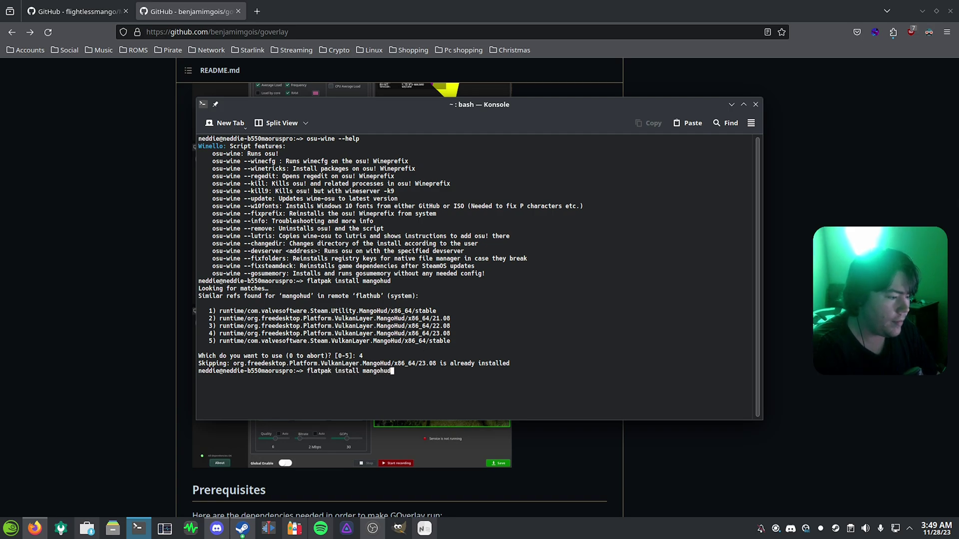
key(Return)
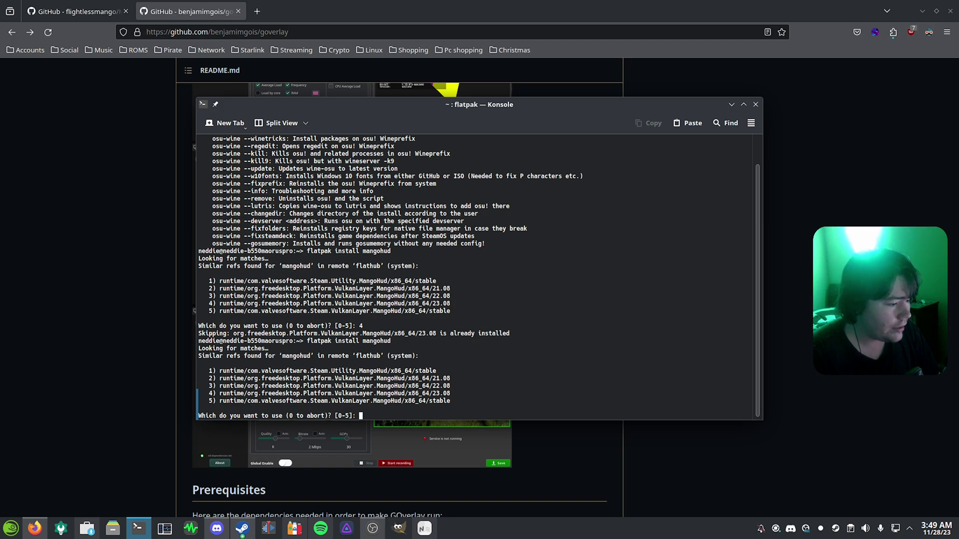
text(3)
key(Return)
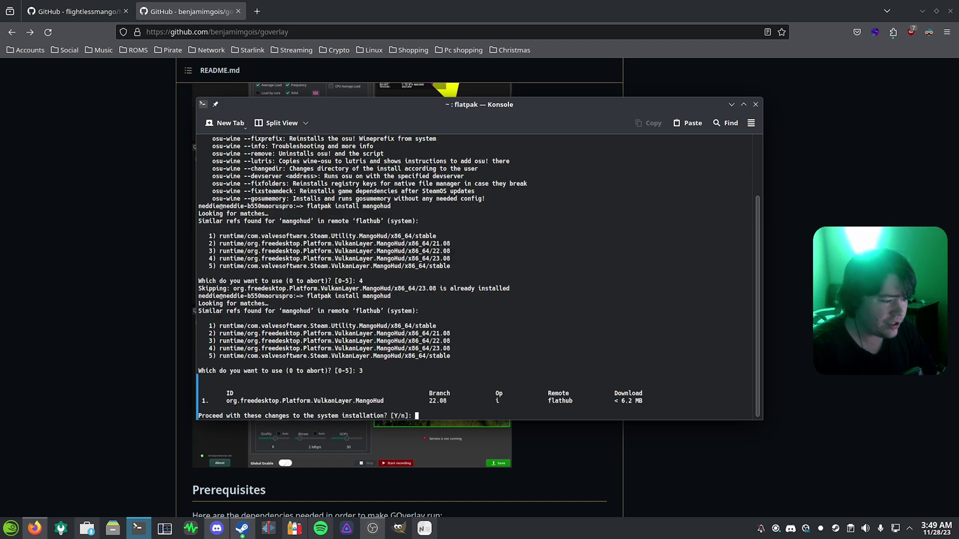
key(Return)
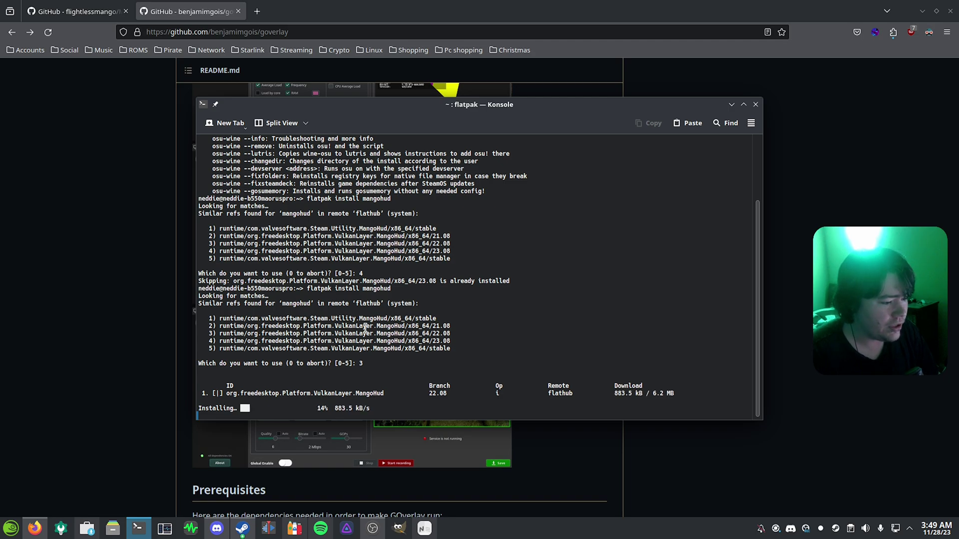
click(730, 105)
- Restart Bottles, enable Monitor Performance in the osu bottle's settings and close Bottles
click(294, 528)
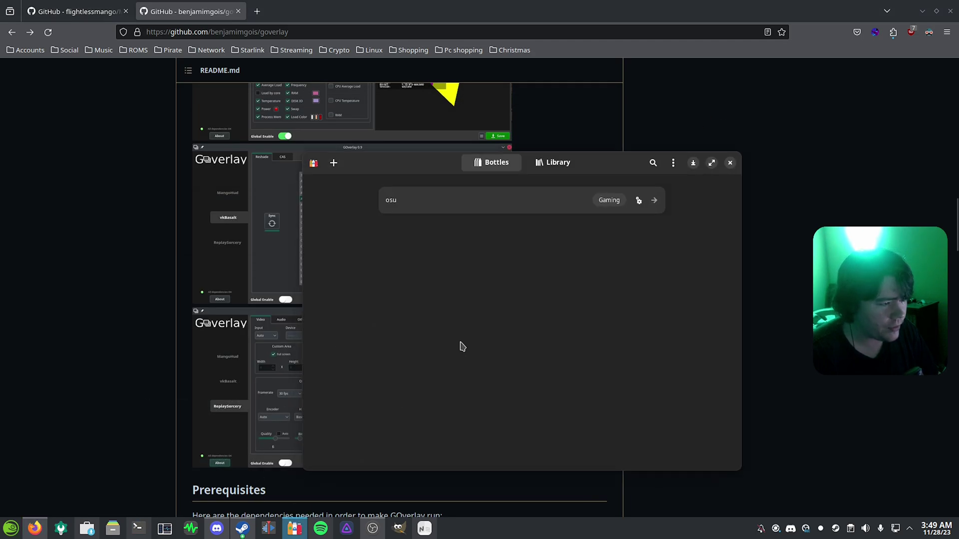
click(730, 162)
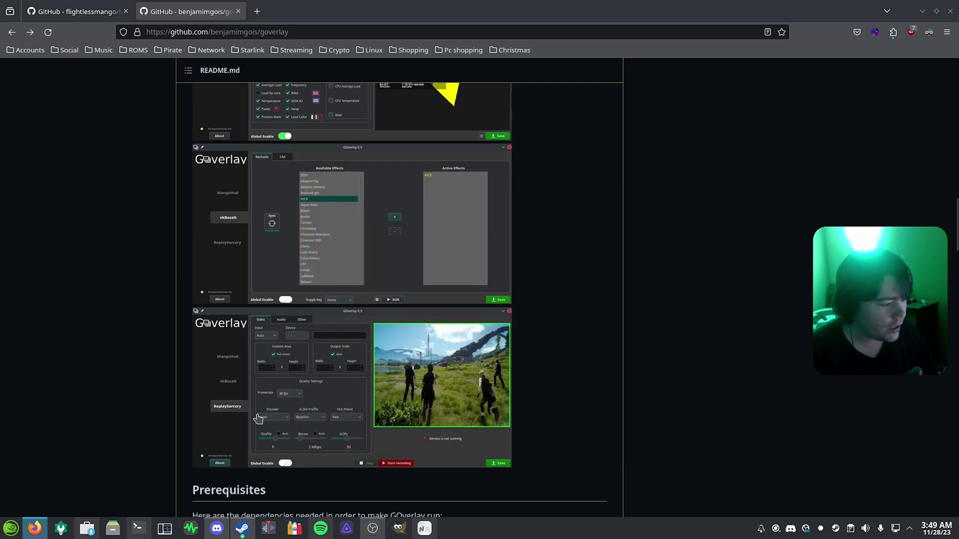
click(293, 530)
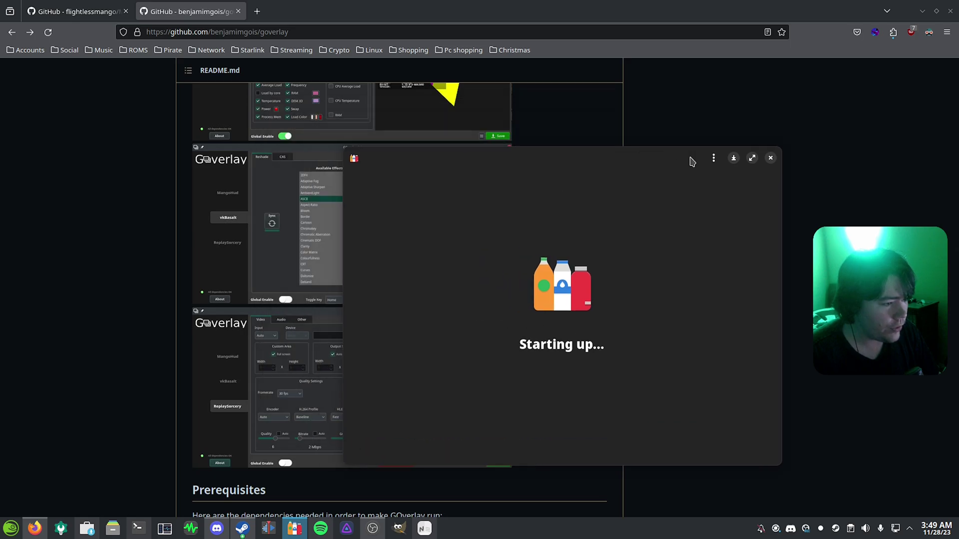
click(488, 202)
click(461, 370)
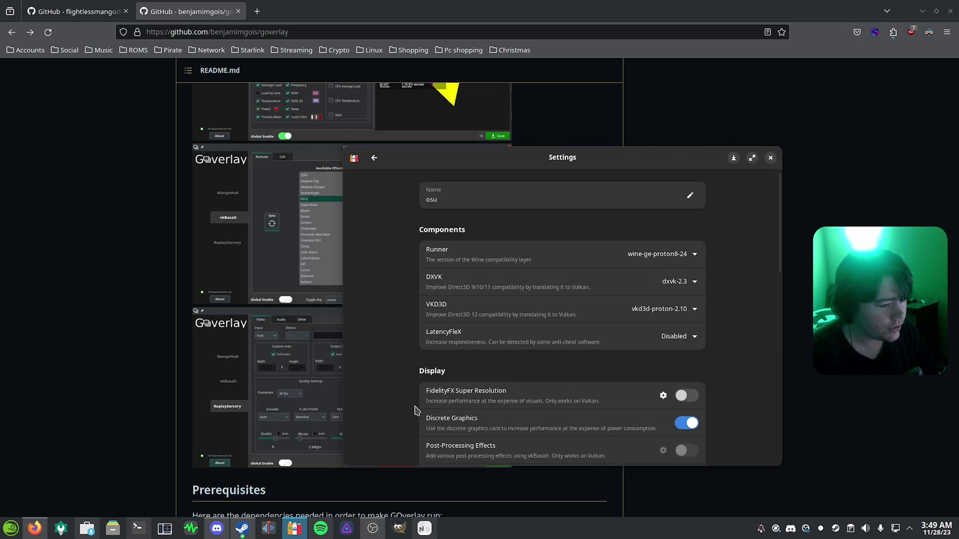
scroll(398, 422, down, 10)
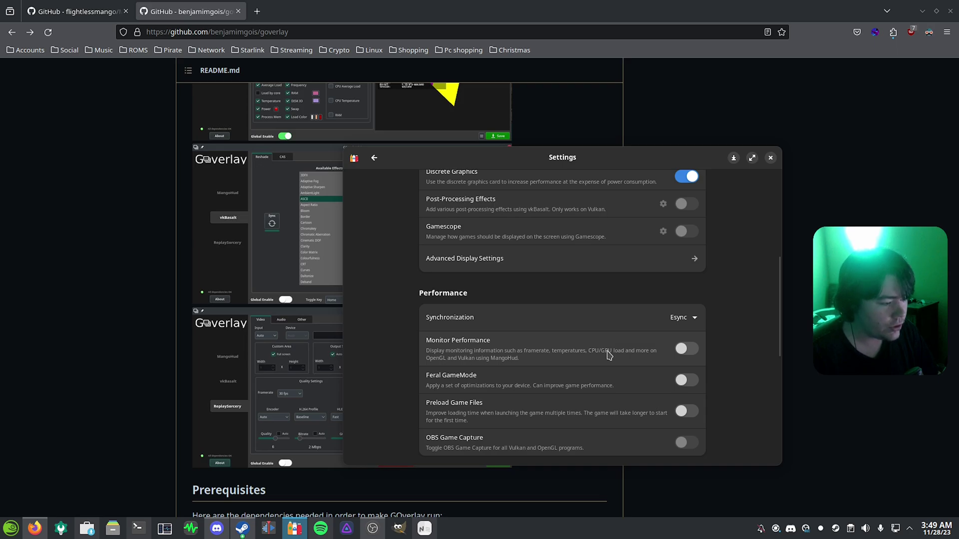
click(687, 349)
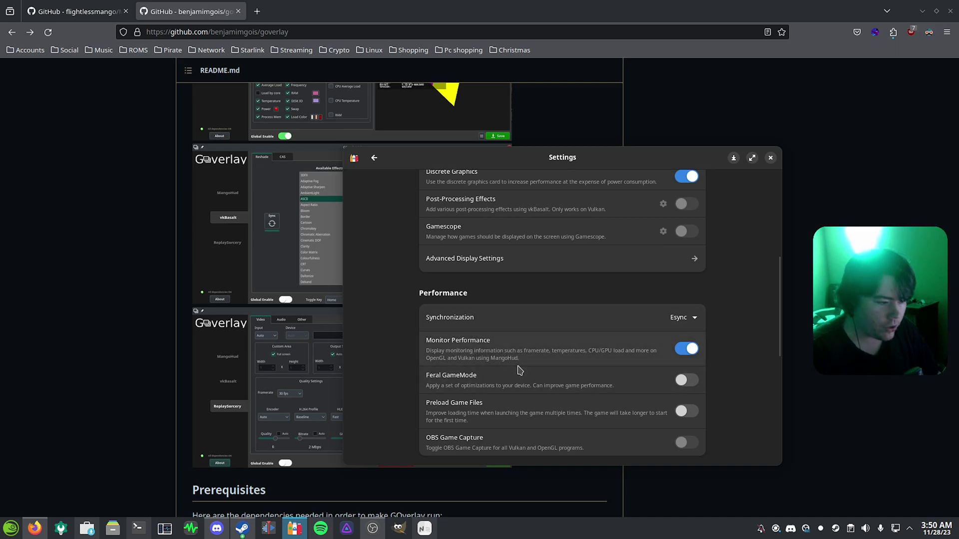
click(373, 158)
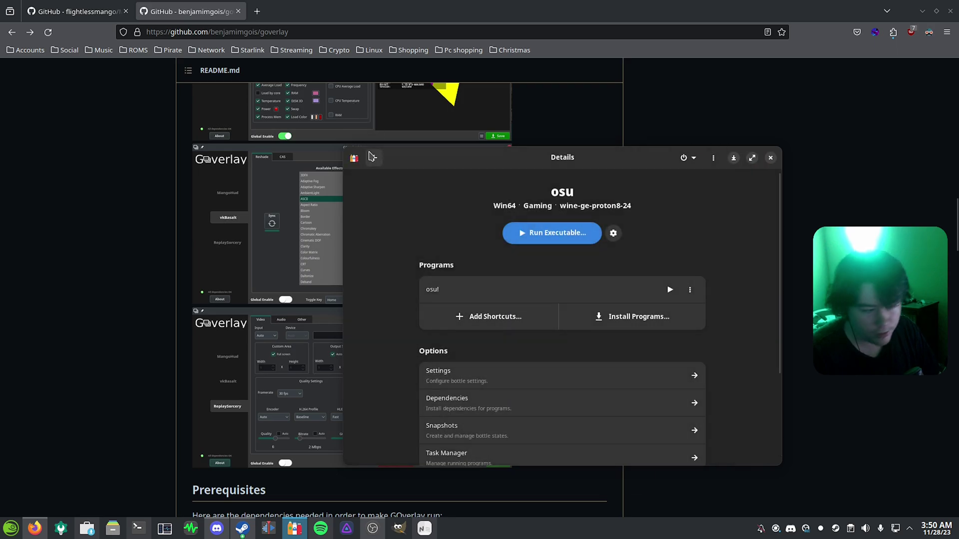
click(771, 158)
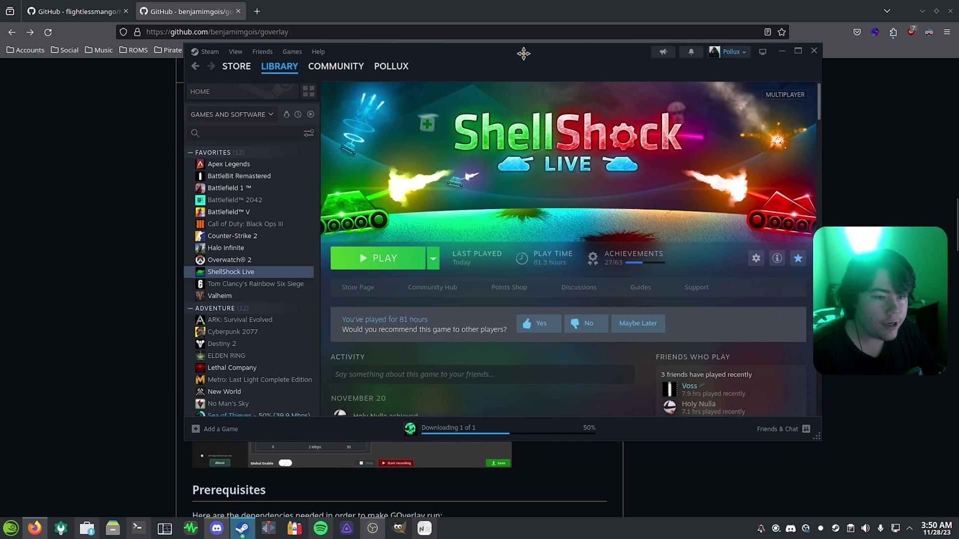
- Reposition the Steam window and open the properties of Apex Legends to view its launch options
drag(524, 53, 559, 93)
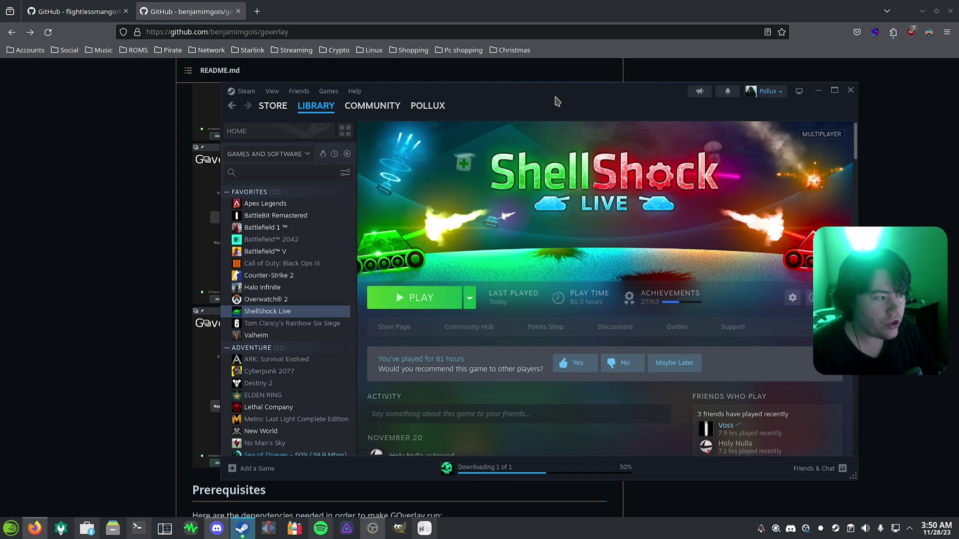
click(294, 206)
right_click(294, 205)
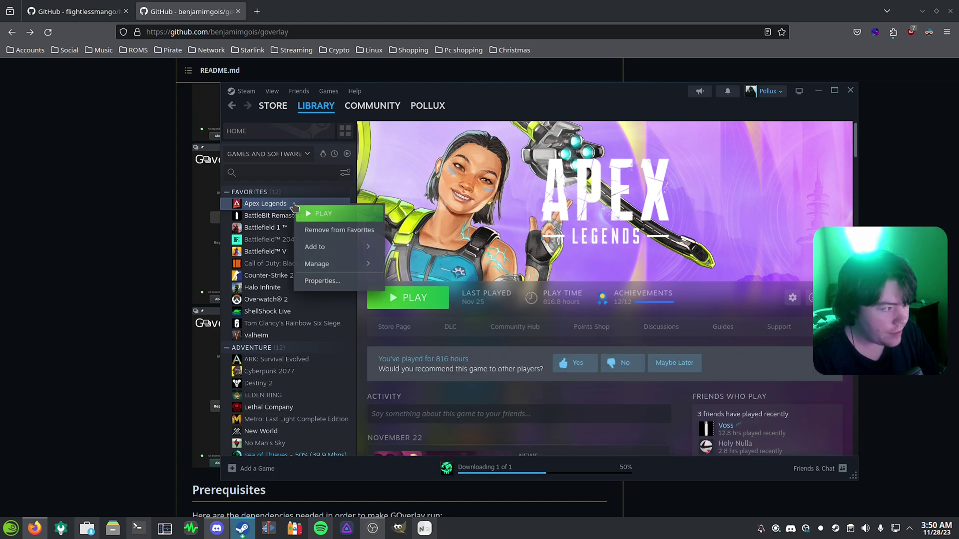
click(312, 278)
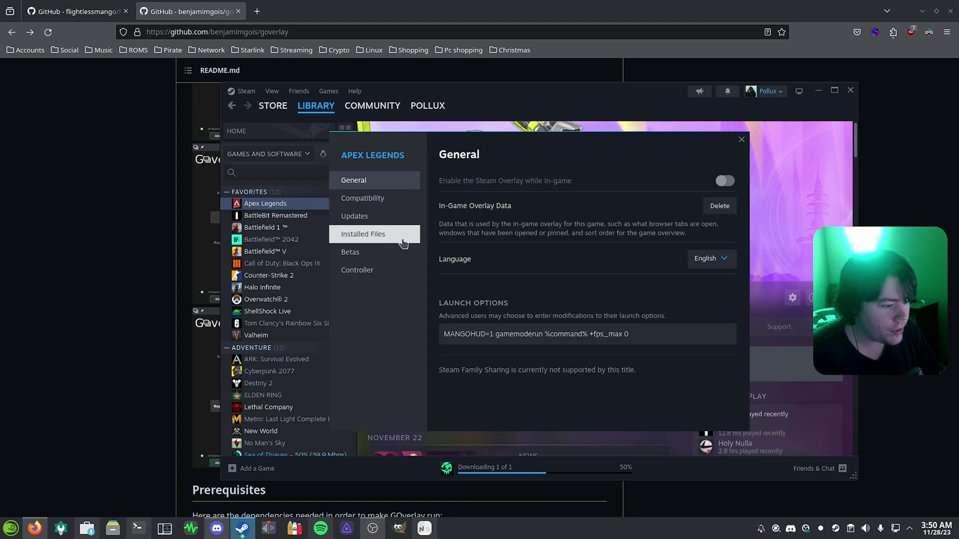
- Replace MANGOHUD=1 with "mangohud" in the launch options of Apex Legends and close its properties
click(440, 335)
drag(440, 335, 493, 335)
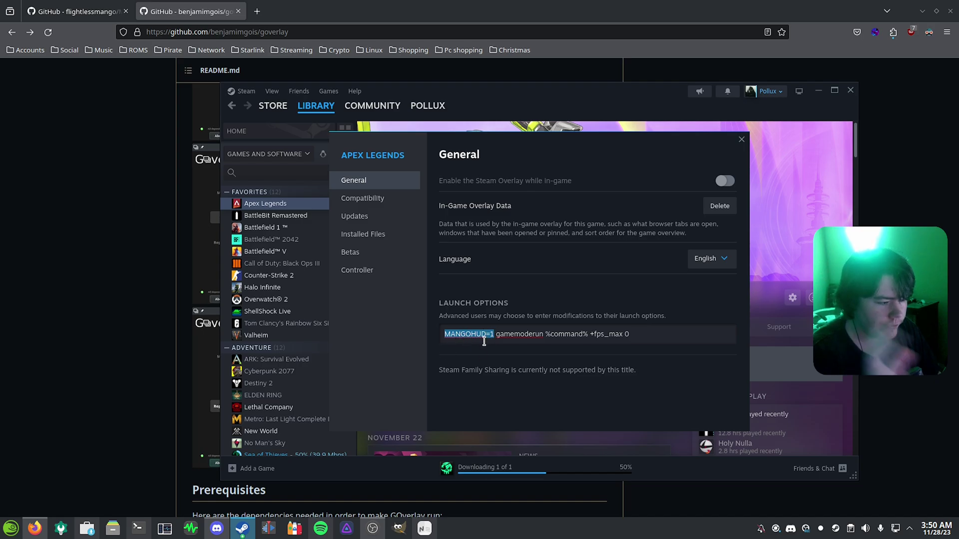
key(BackSpace)
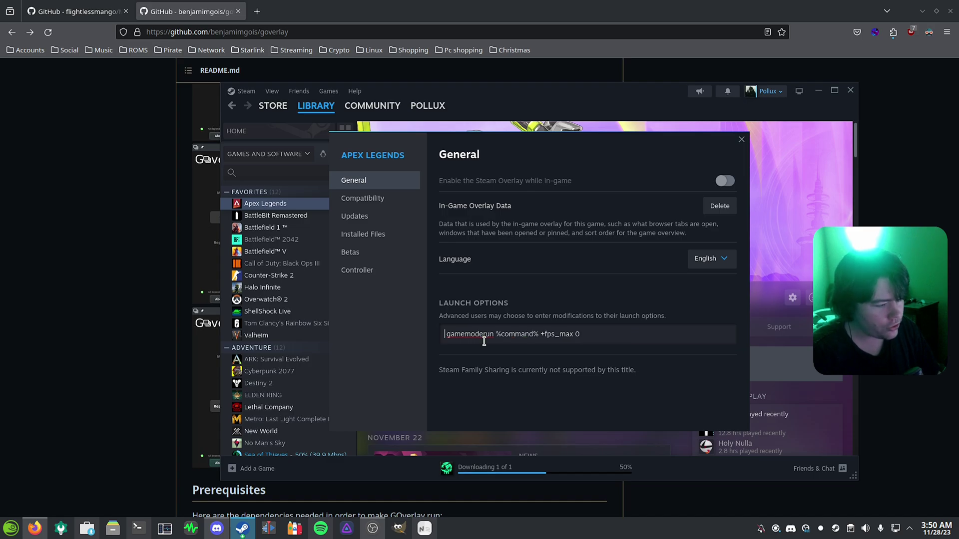
text(mangohud)
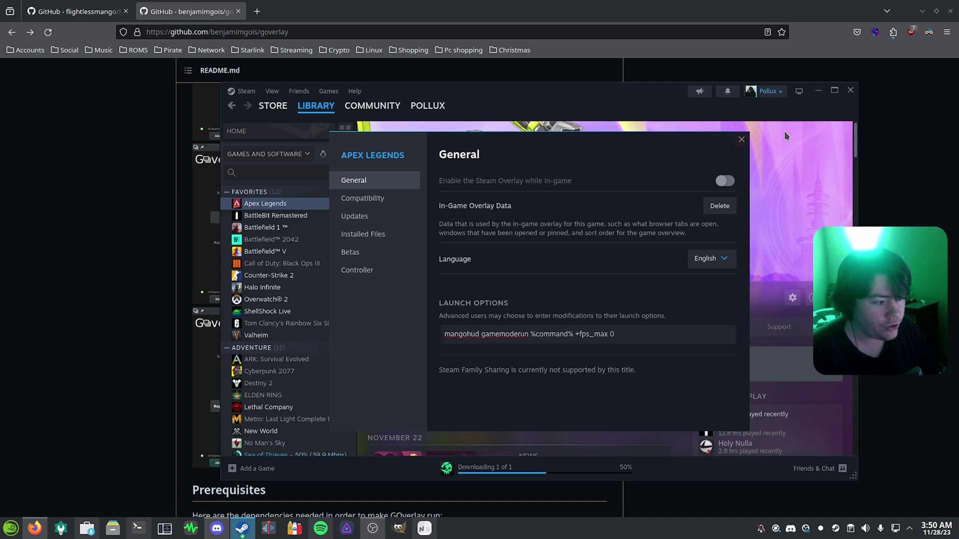
click(742, 140)
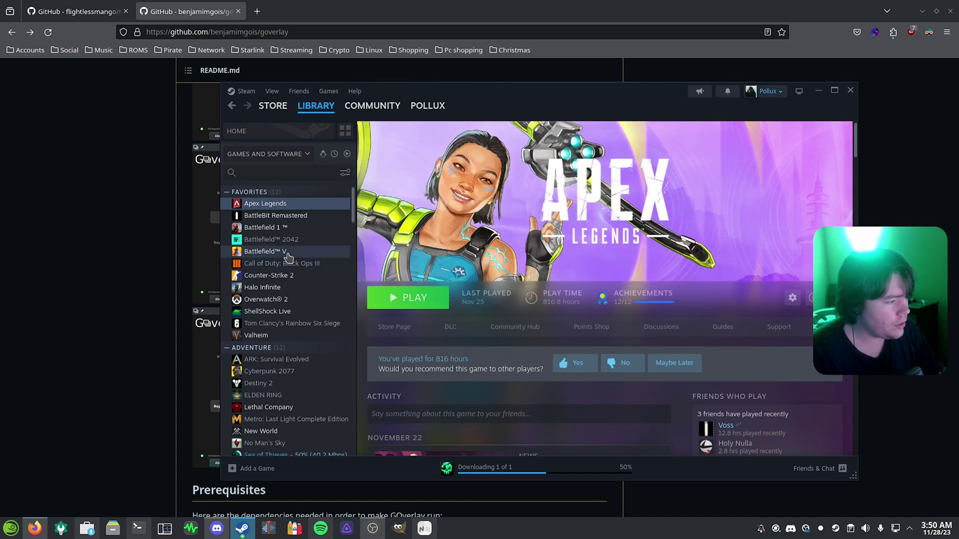
- Check the launch options in Battlefield V's properties and launch the game to view the MangoHud overlay
right_click(288, 252)
click(326, 345)
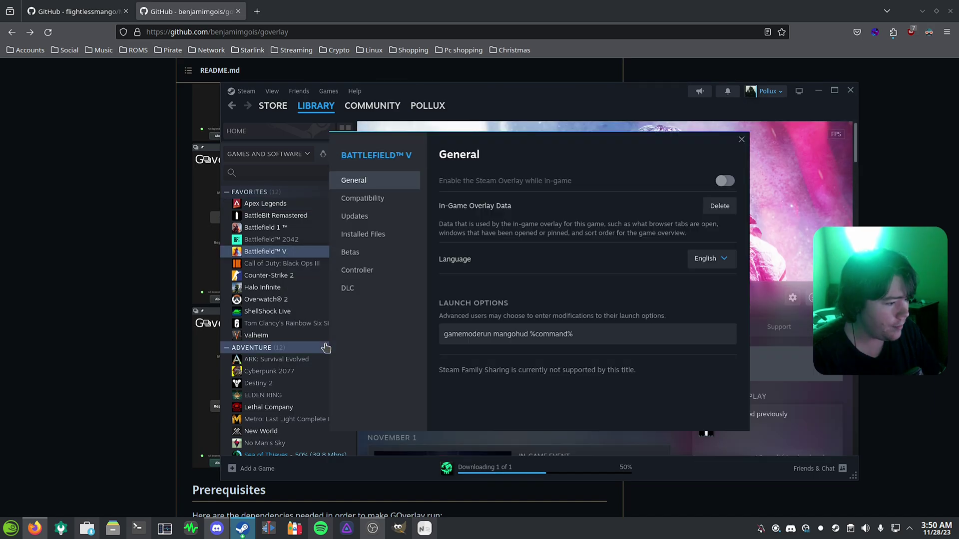
click(741, 140)
click(427, 299)
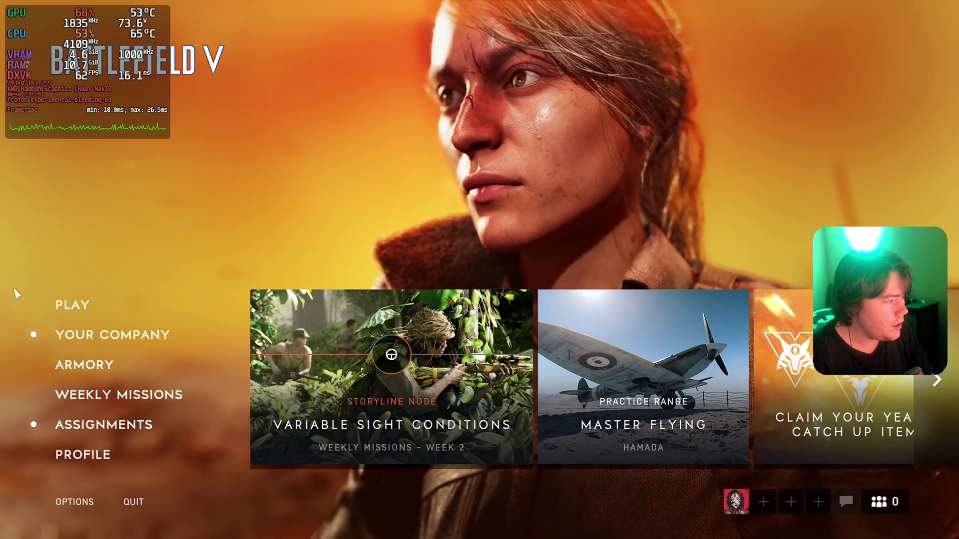
key(Escape)
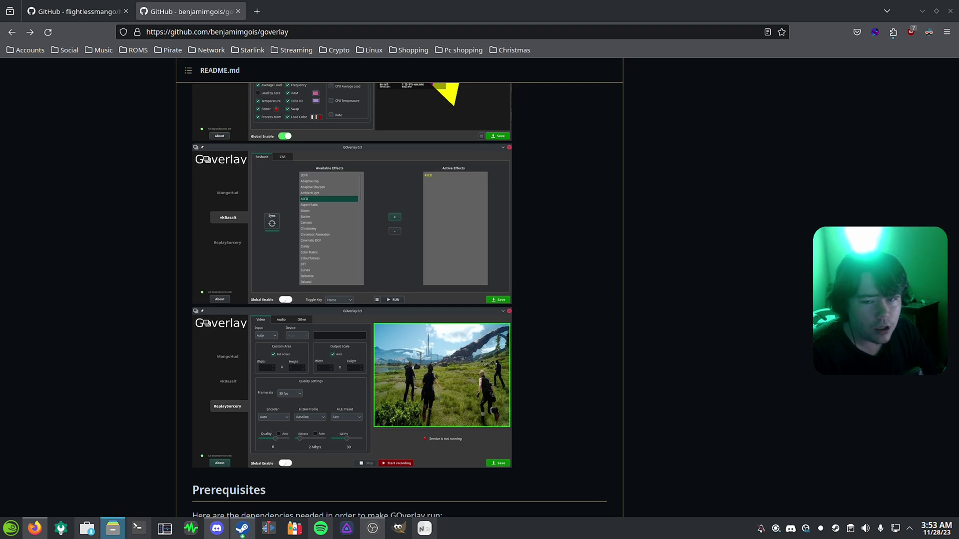
- Switch to Dolphin and open MangoHud.conf from the .config/MangoHud folder in the home directory
click(113, 528)
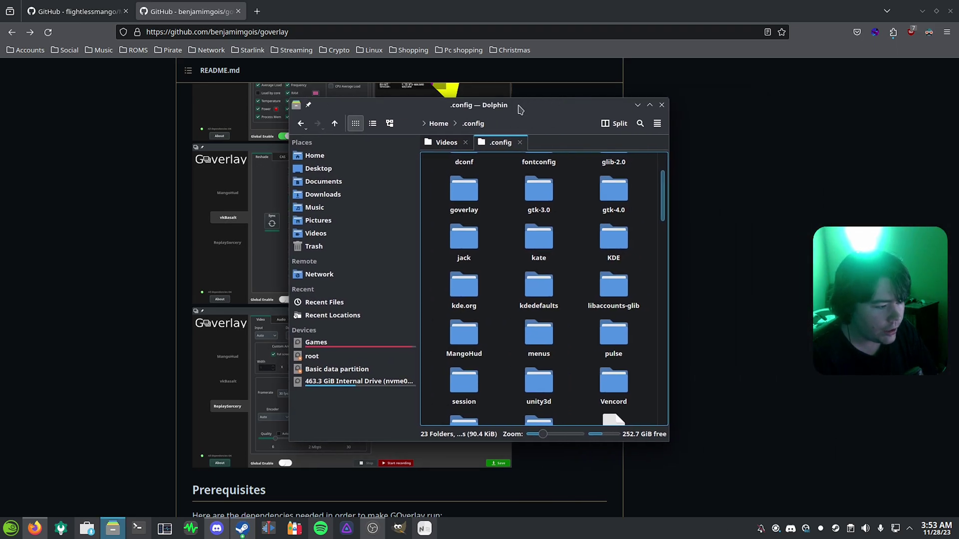
click(440, 123)
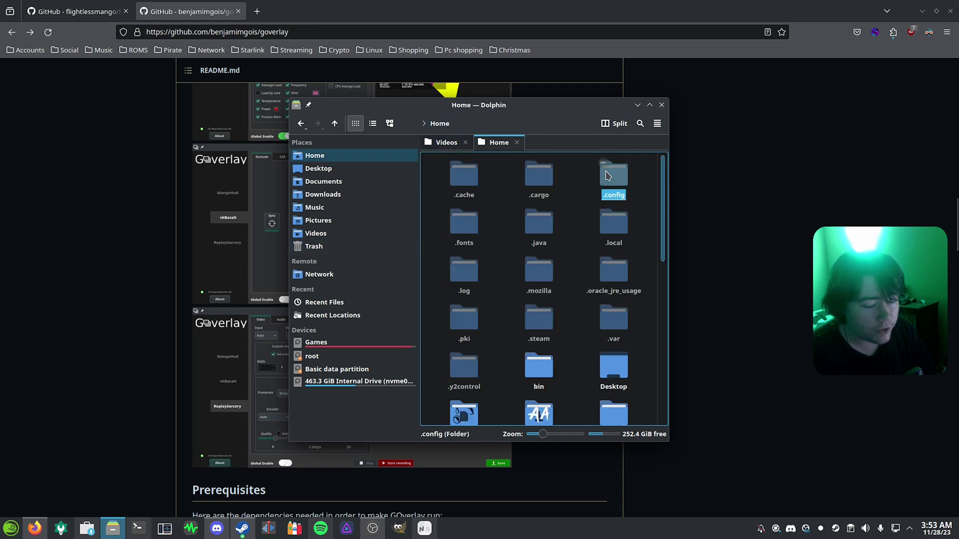
double_click(612, 182)
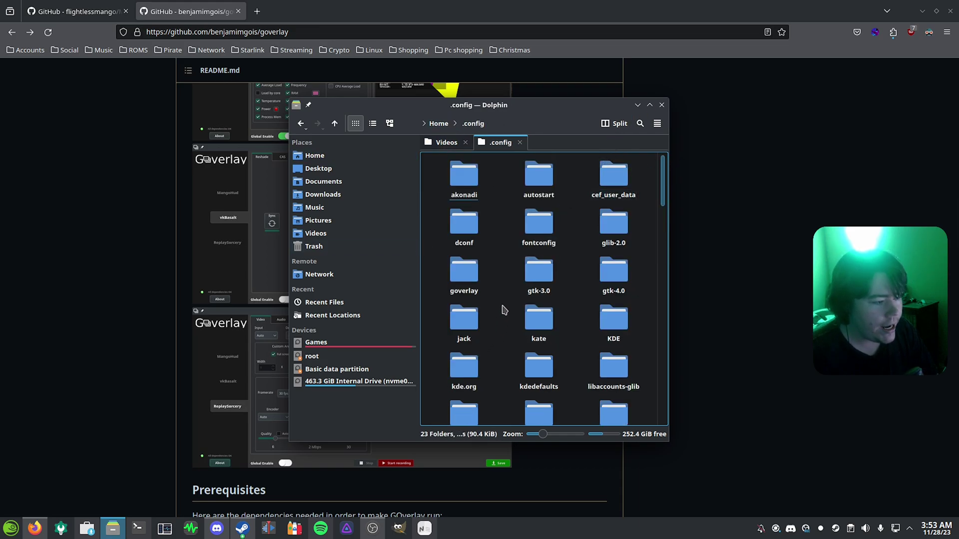
scroll(506, 312, down, 2)
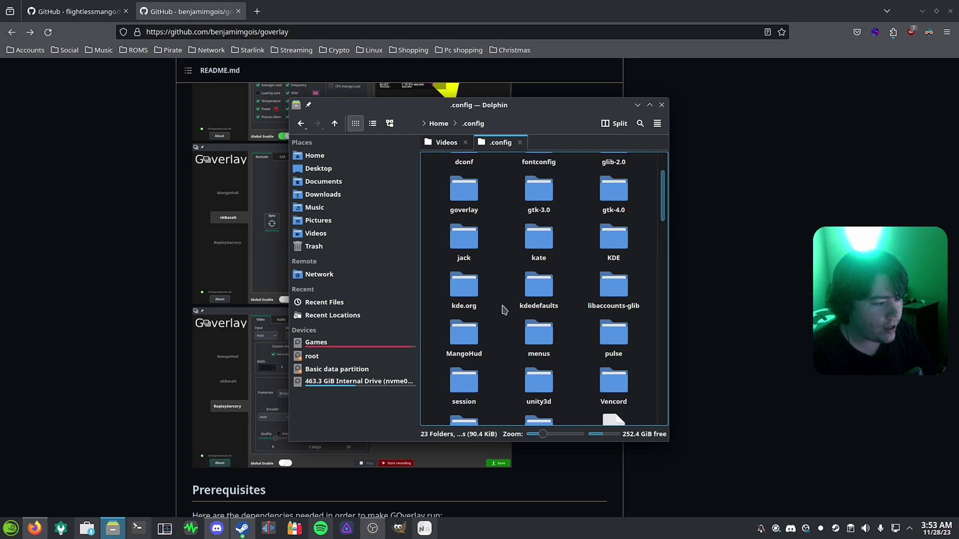
double_click(469, 351)
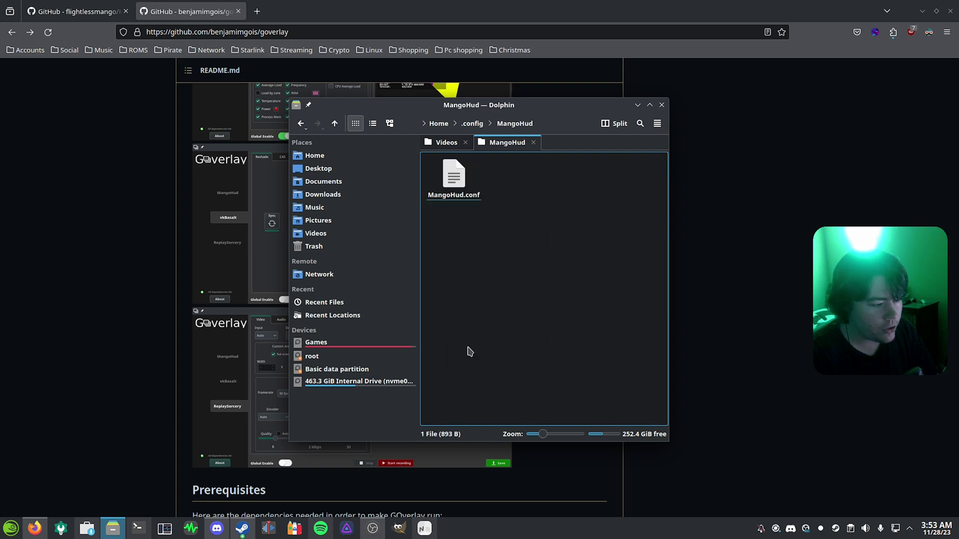
double_click(457, 186)
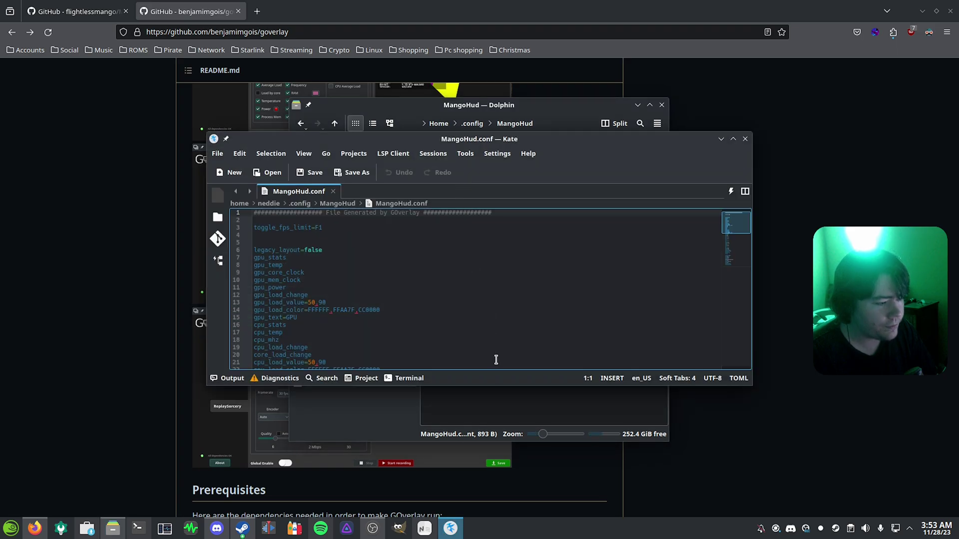
- Enlarge and reposition the Kate window to examine the overlay settings in MangoHud.conf
drag(481, 388, 481, 520)
drag(573, 144, 566, 92)
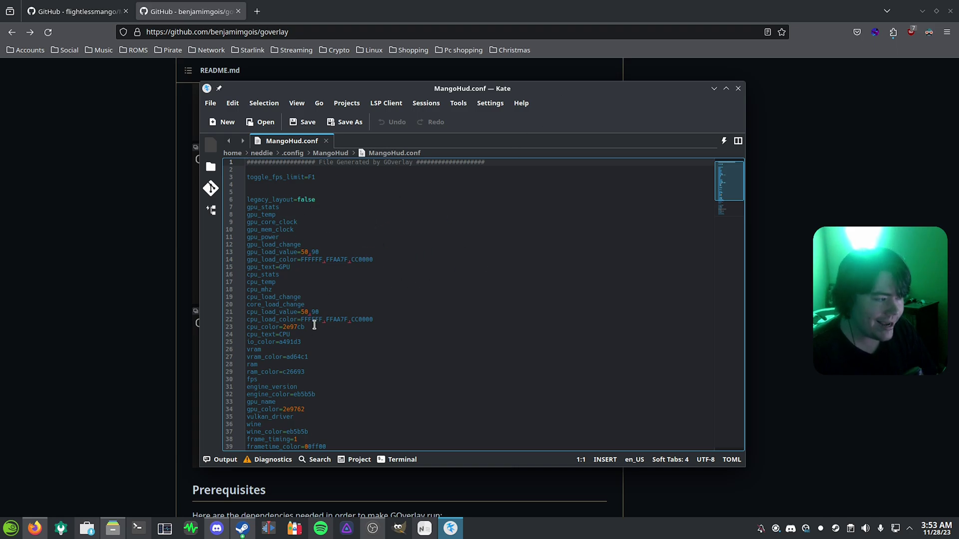
scroll(303, 296, down, 1)
scroll(303, 292, up, 1)
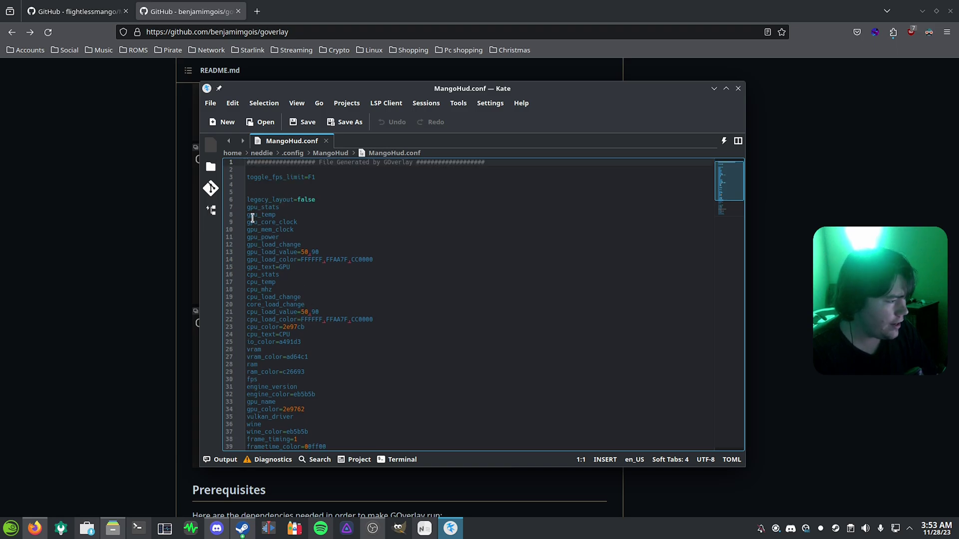
- Try commenting out the gpu_core_clock line with "#" and remove the comment mark again
click(248, 222)
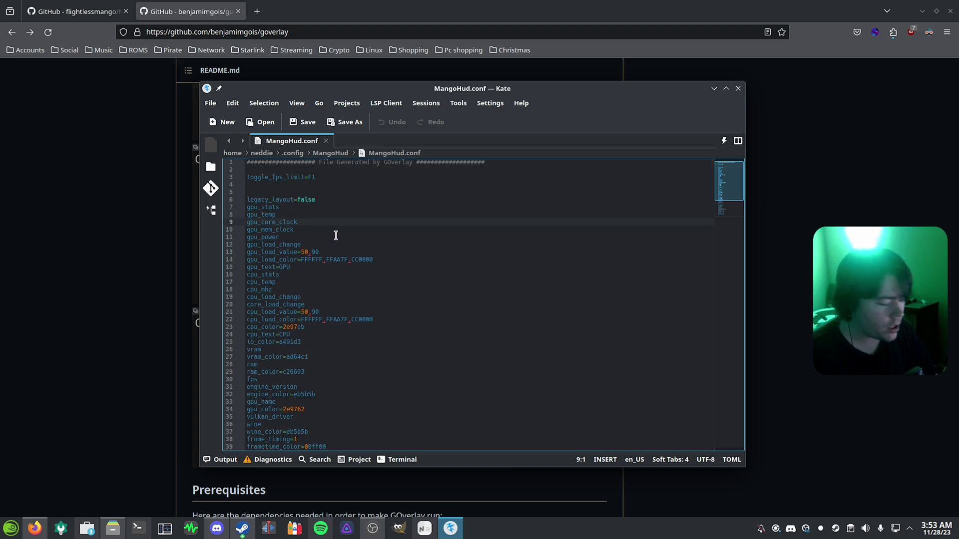
text(#)
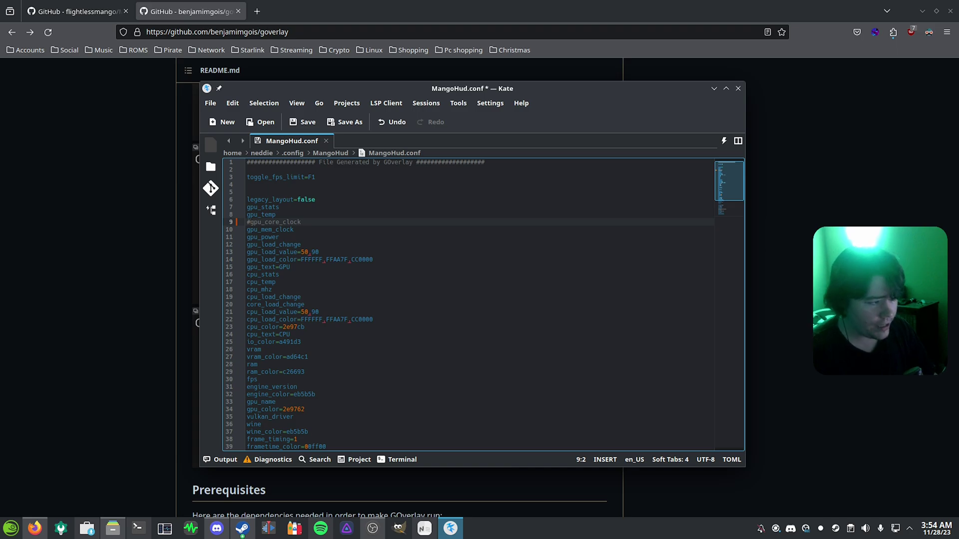
key(BackSpace)
- Examine the remaining settings in MangoHud.conf and close the editor, discarding the changes
scroll(306, 306, down, 5)
scroll(356, 344, up, 5)
scroll(357, 340, down, 5)
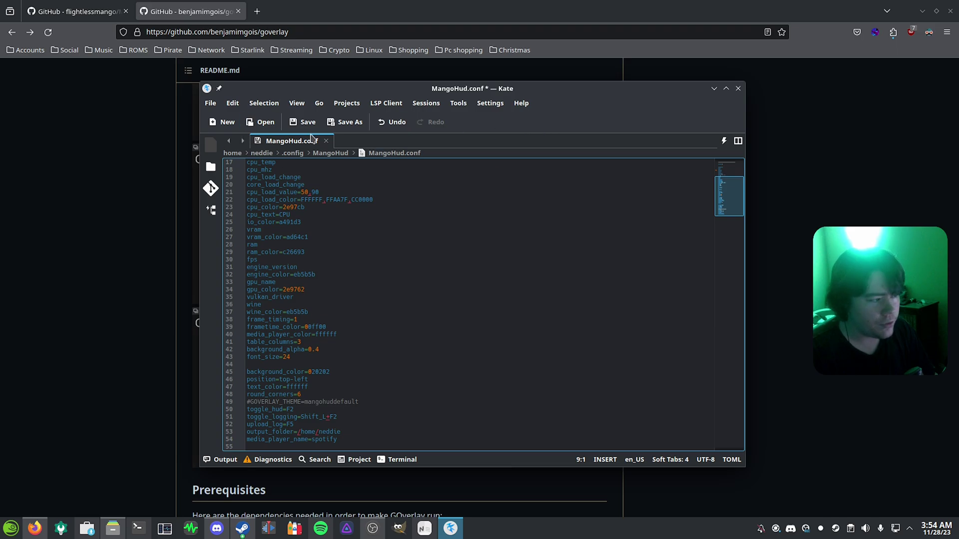
click(738, 89)
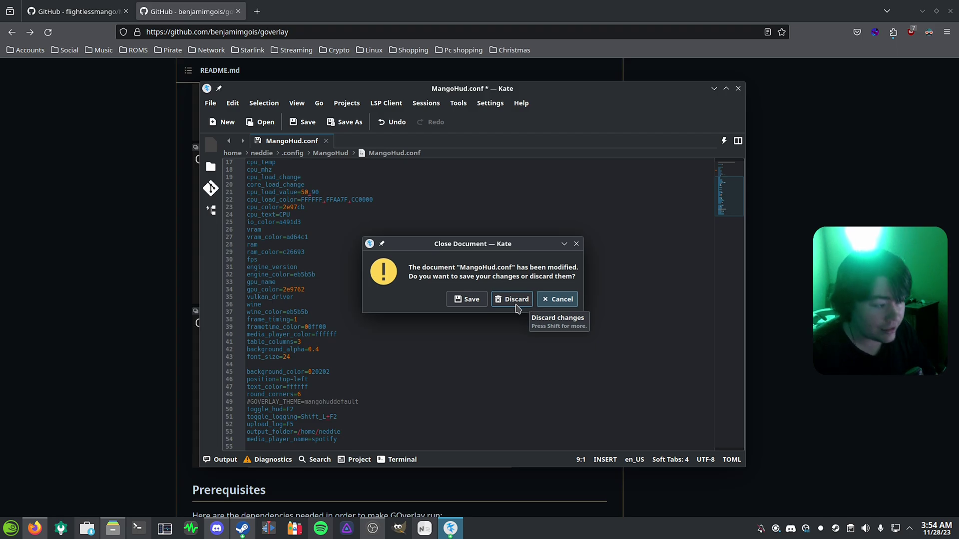
click(514, 300)
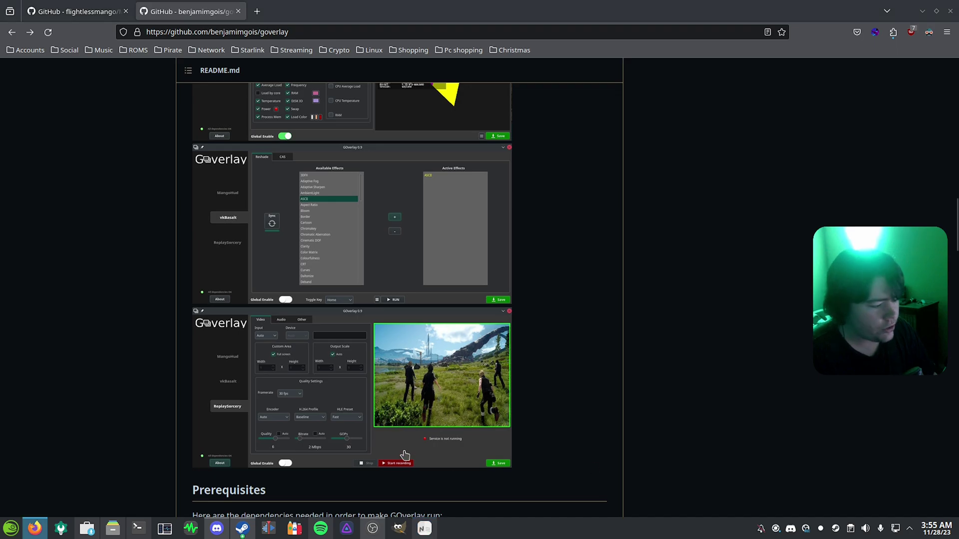
- Switch to Konsole and paste the command "sudo flatpak override --filesystem=xdg-config/MangoHud:ro" at the prompt
click(144, 532)
right_click(514, 250)
click(545, 278)
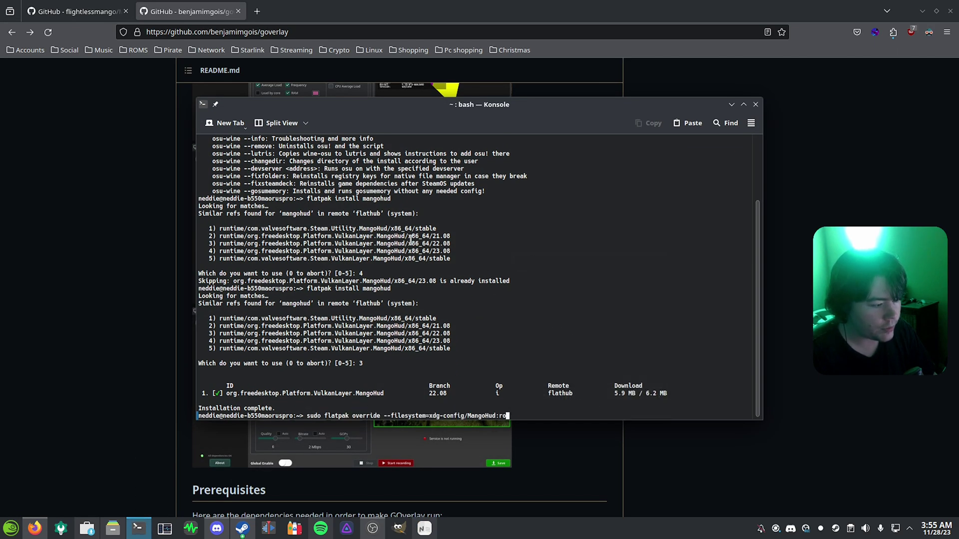